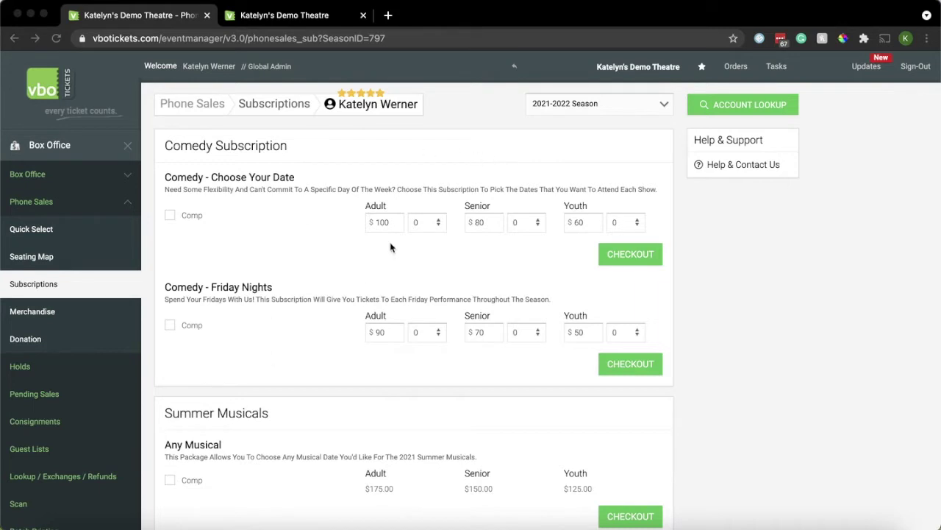
# Step: View the season choices available for phone sales subscriptions, leaving 2021-2022 Season selected
pyautogui.click(610, 109)
pyautogui.click(611, 107)
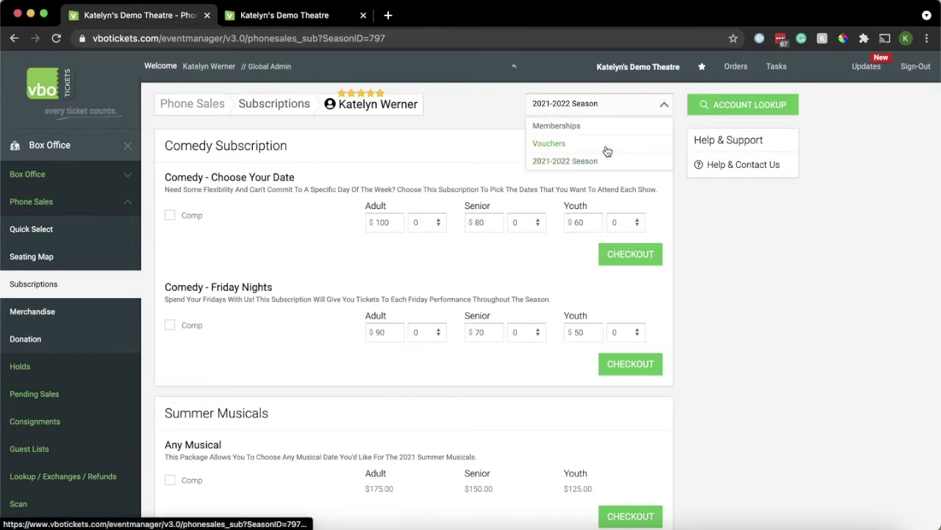
pyautogui.click(388, 167)
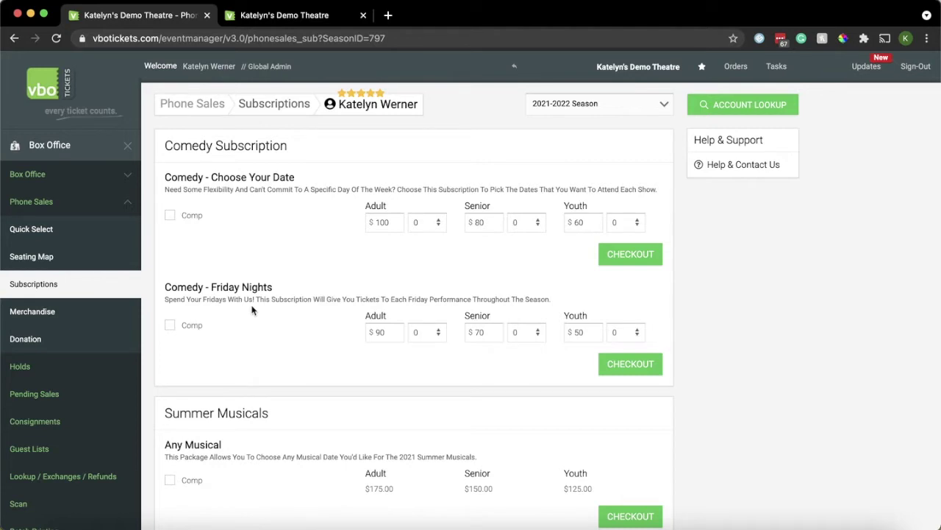
# Step: Check out the Comedy - Friday Nights subscription with 2 adult tickets in phone sales and cancel the order
pyautogui.moveTo(275, 288); pyautogui.dragTo(206, 287)
pyautogui.click(206, 287)
pyautogui.click(430, 335)
pyautogui.click(423, 360)
pyautogui.click(615, 368)
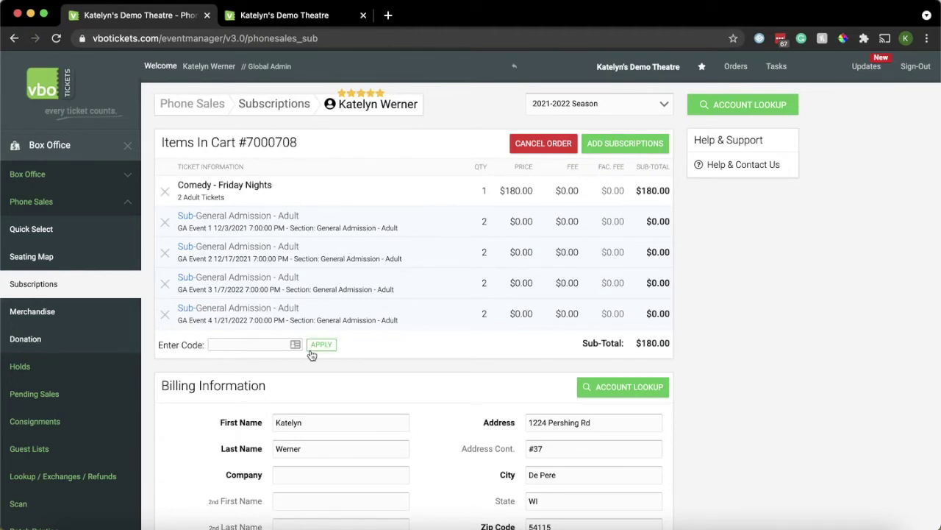
pyautogui.click(533, 150)
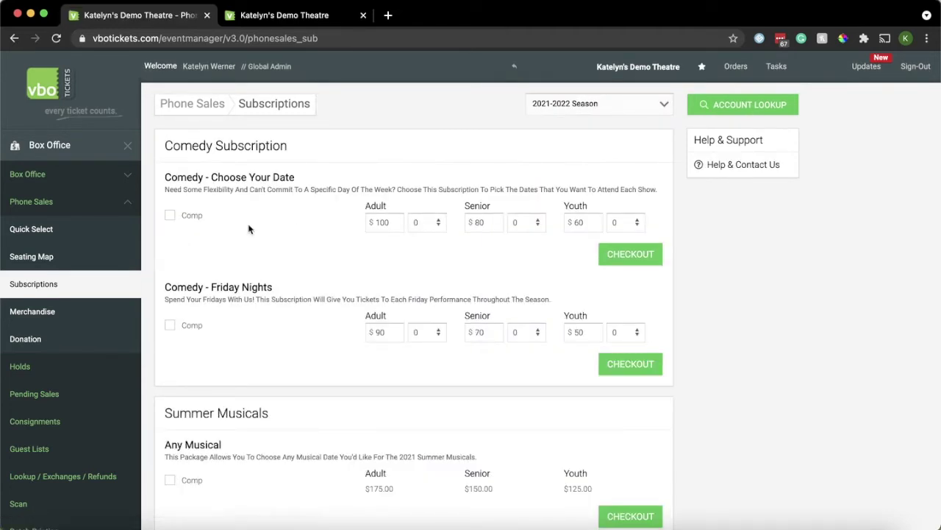
# Step: Set 2 adult tickets for the Comedy - Choose Your Date subscription and proceed to checkout
pyautogui.click(434, 221)
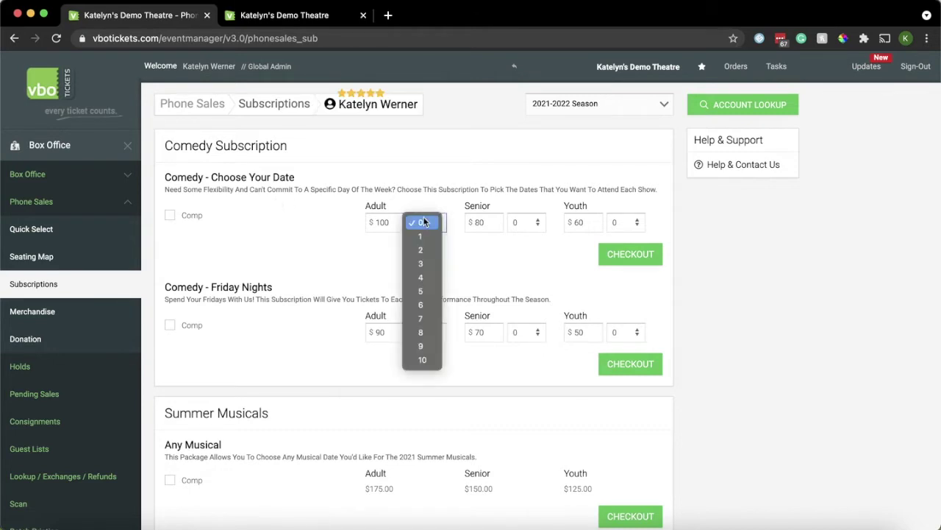
pyautogui.click(422, 250)
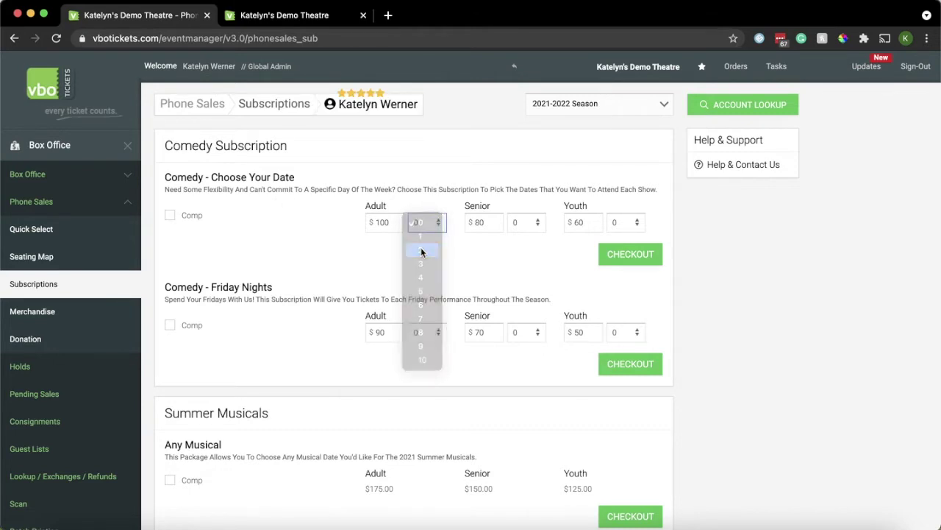
pyautogui.click(629, 257)
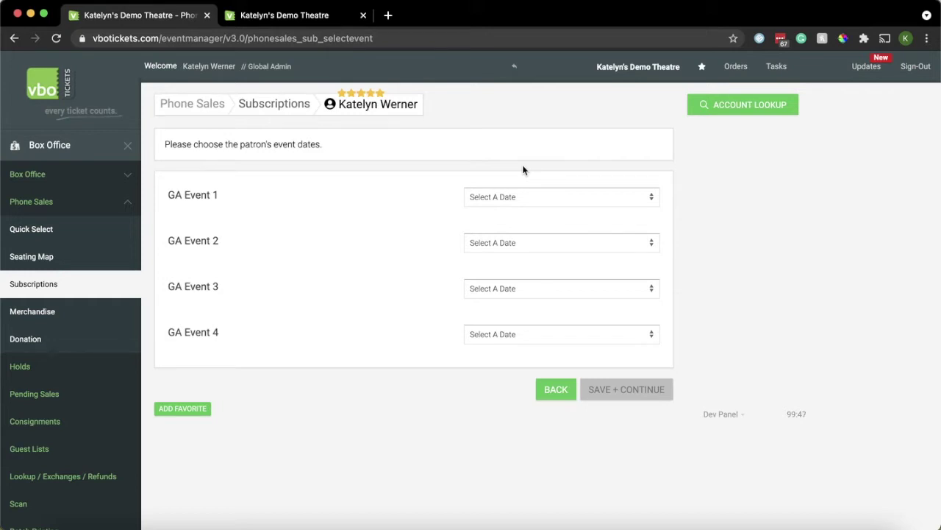
# Step: Choose 12/4/2021 7 PM, 12/18/2021 2 PM, 1/8/2022 7 PM and 1/22/2022 7 PM for GA Events 1 to 4, and save
pyautogui.click(521, 194)
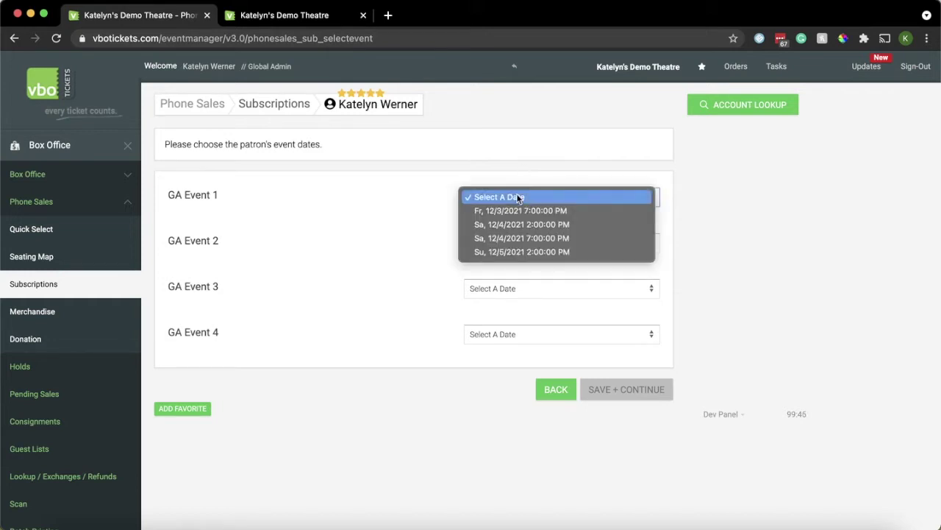
pyautogui.click(513, 237)
pyautogui.click(507, 242)
pyautogui.click(500, 269)
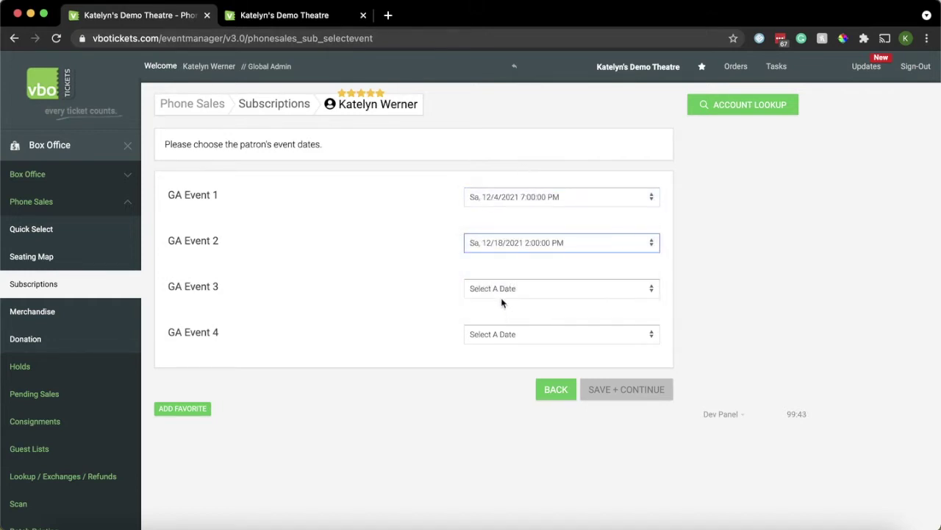
pyautogui.click(502, 292)
pyautogui.click(497, 329)
pyautogui.click(512, 337)
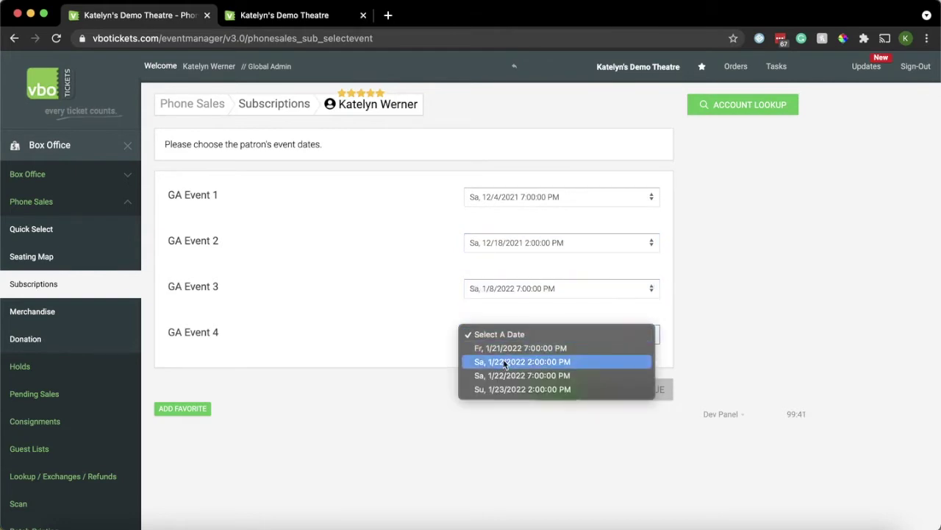
pyautogui.click(524, 376)
pyautogui.click(636, 395)
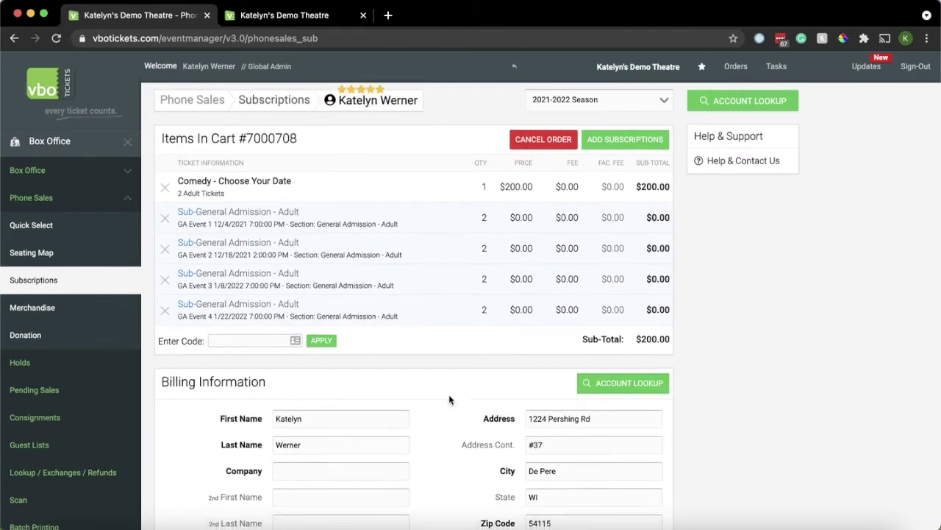
# Step: Review the Choose Your Date cart and its billing information, and cancel the phone sales order
pyautogui.scroll(-3, 449, 398)
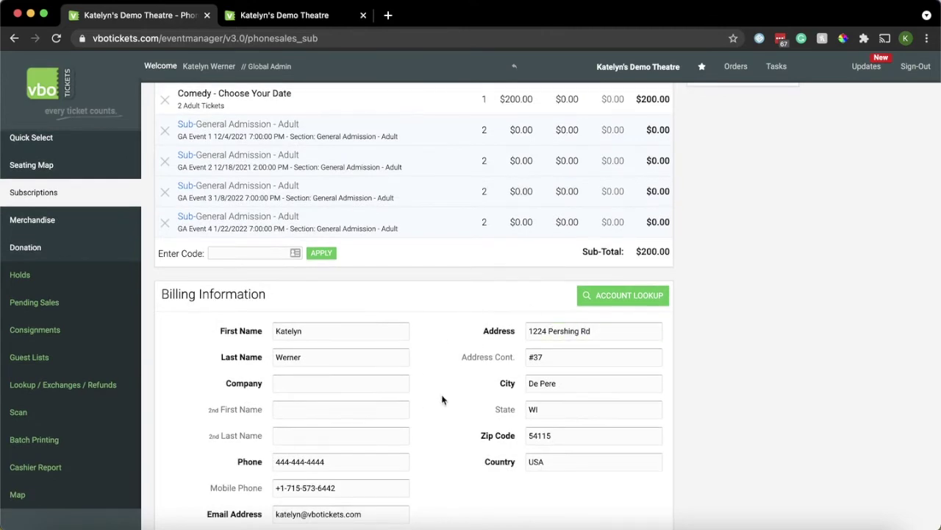
pyautogui.scroll(-10, 441, 395)
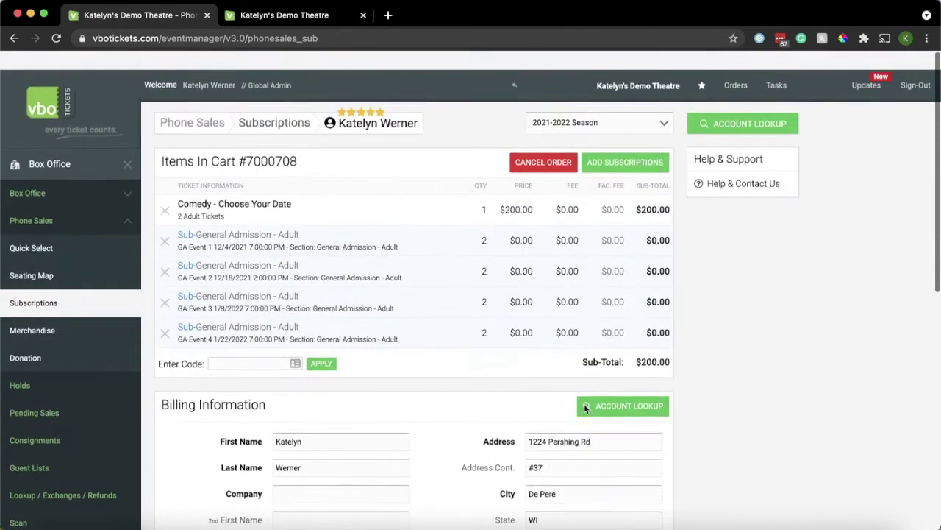
pyautogui.click(544, 143)
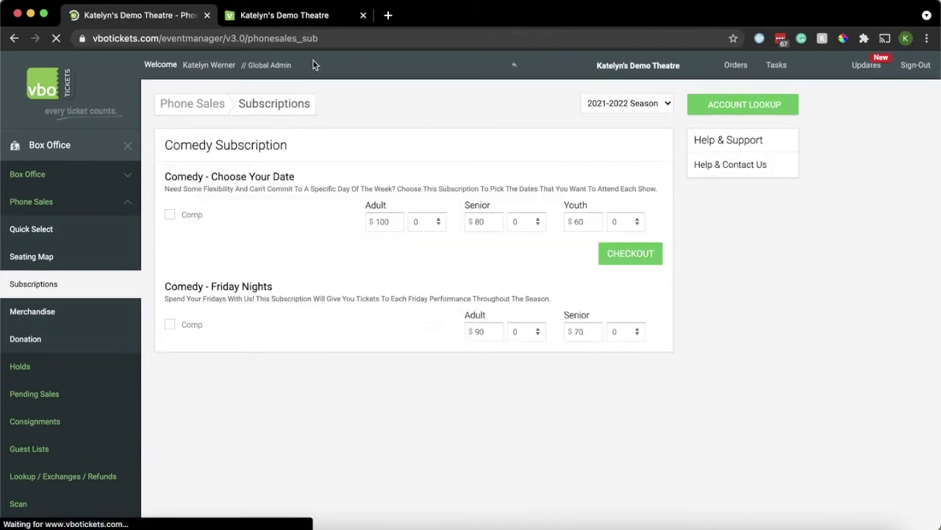
# Step: On the theatre's public subscriptions page, select 2 adult and 1 senior for Comedy - Friday Nights and check out
pyautogui.click(298, 16)
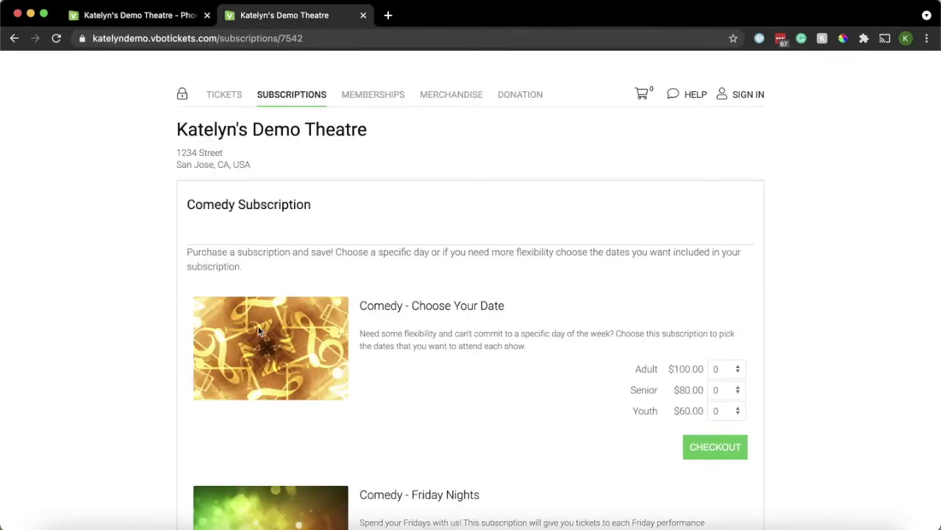
pyautogui.scroll(-2, 258, 329)
pyautogui.scroll(-2, 258, 329)
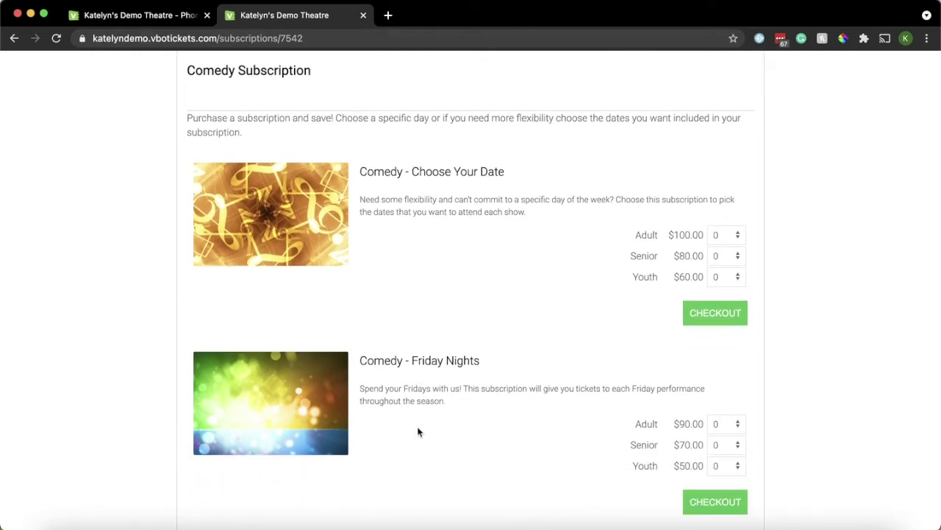
pyautogui.scroll(-3, 417, 432)
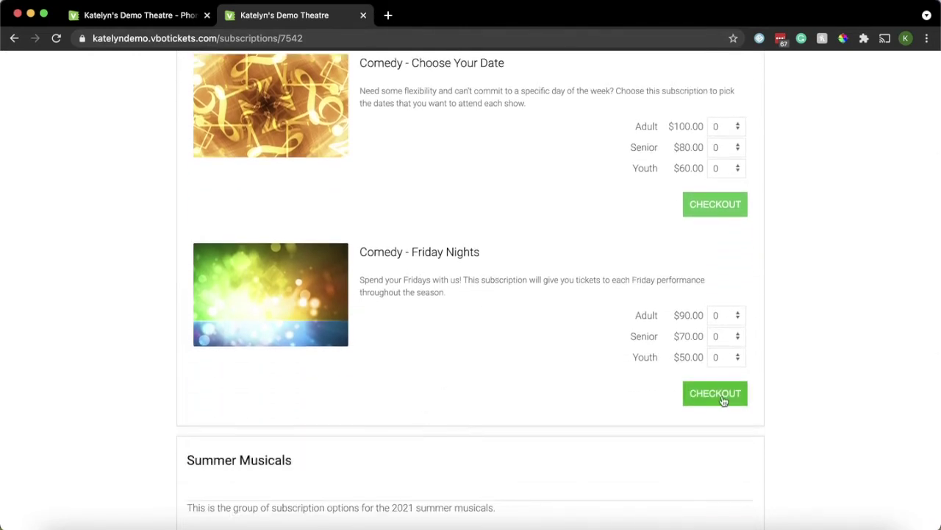
pyautogui.click(721, 316)
pyautogui.click(720, 341)
pyautogui.click(720, 337)
pyautogui.click(720, 350)
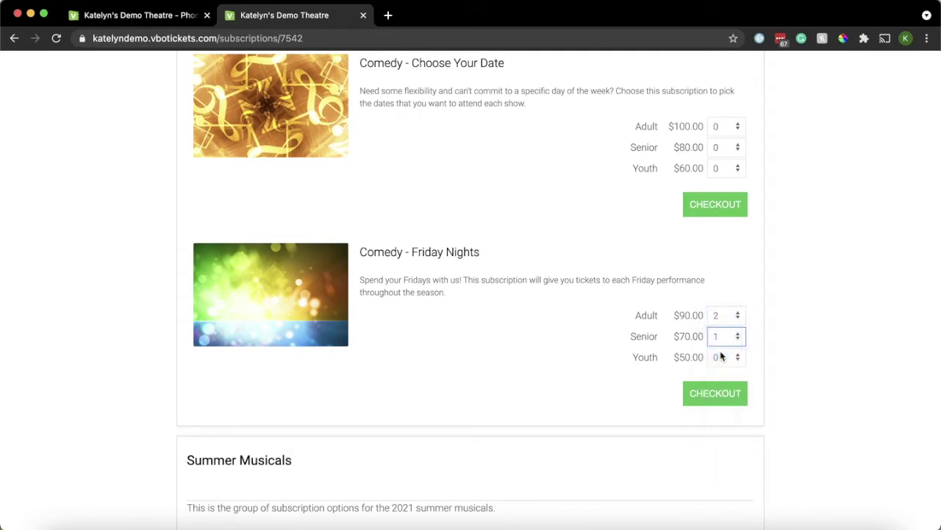
pyautogui.click(717, 396)
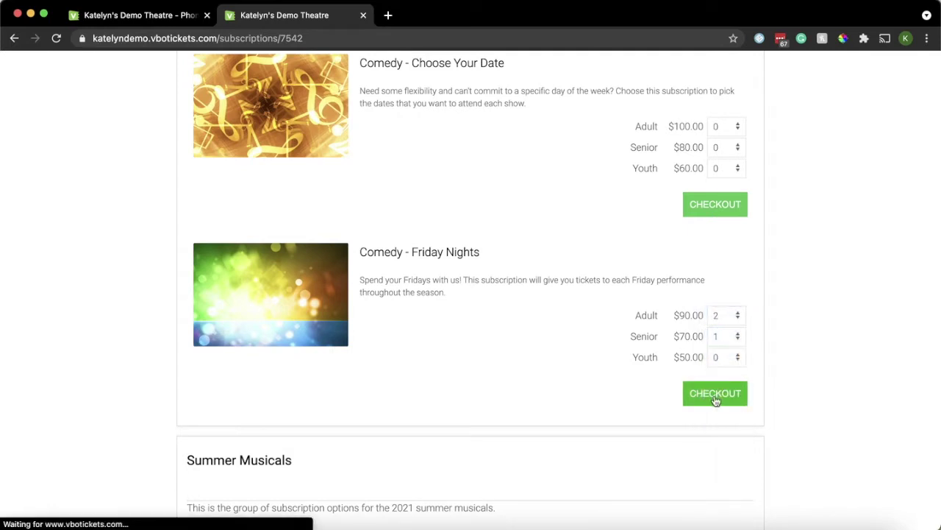
# Step: Review the Friday performance dates in the online Comedy - Friday Nights cart and cancel the order
pyautogui.scroll(3, 465, 159)
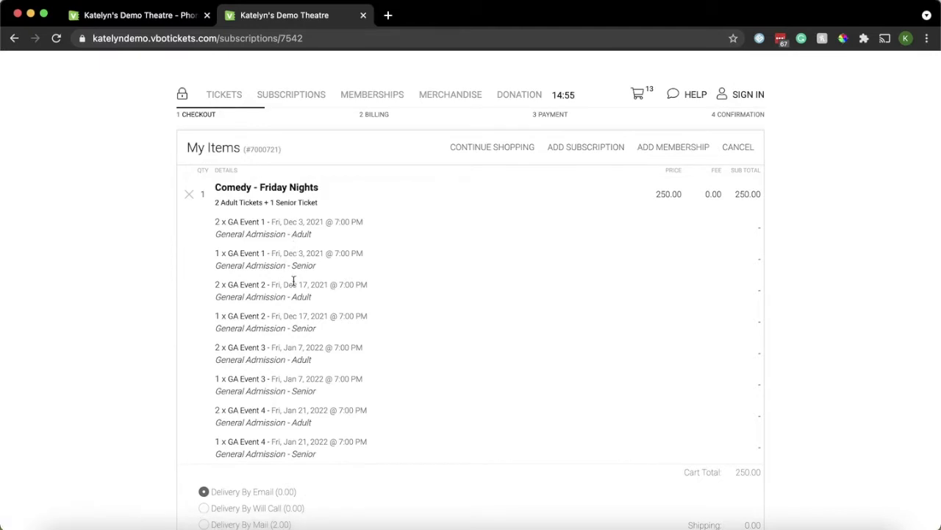
pyautogui.moveTo(271, 222); pyautogui.dragTo(336, 222)
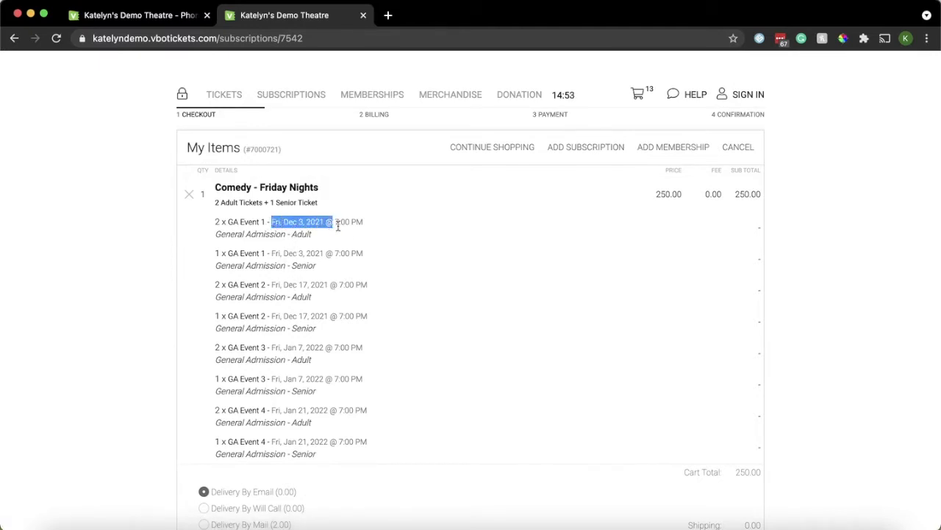
pyautogui.click(356, 235)
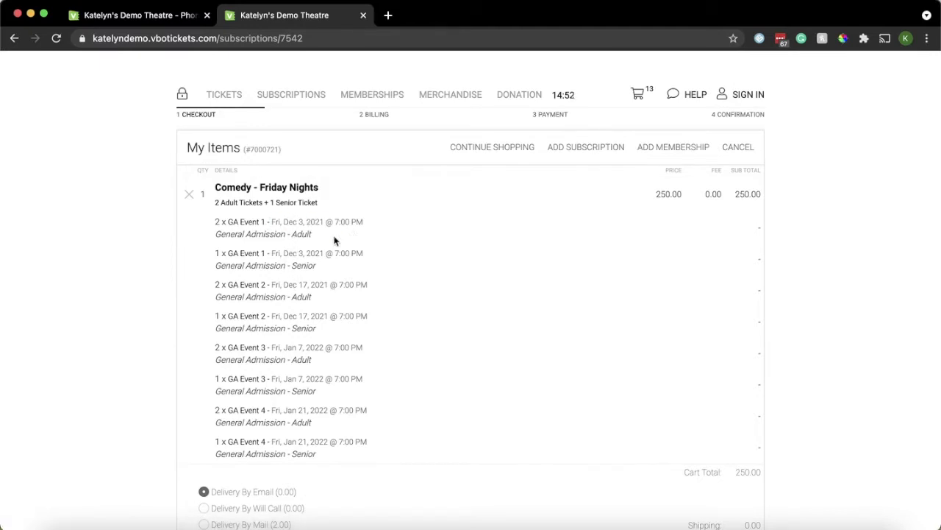
pyautogui.click(739, 147)
# Step: Select 1 adult and 1 youth for the online Comedy - Choose Your Date subscription and check out
pyautogui.scroll(-2, 446, 275)
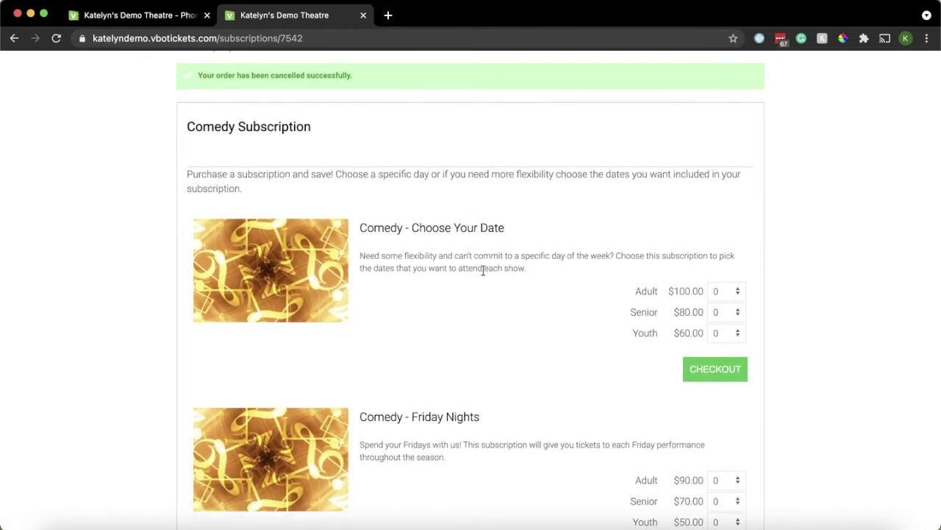
pyautogui.click(720, 296)
pyautogui.click(720, 308)
pyautogui.click(720, 333)
pyautogui.click(720, 350)
pyautogui.click(712, 373)
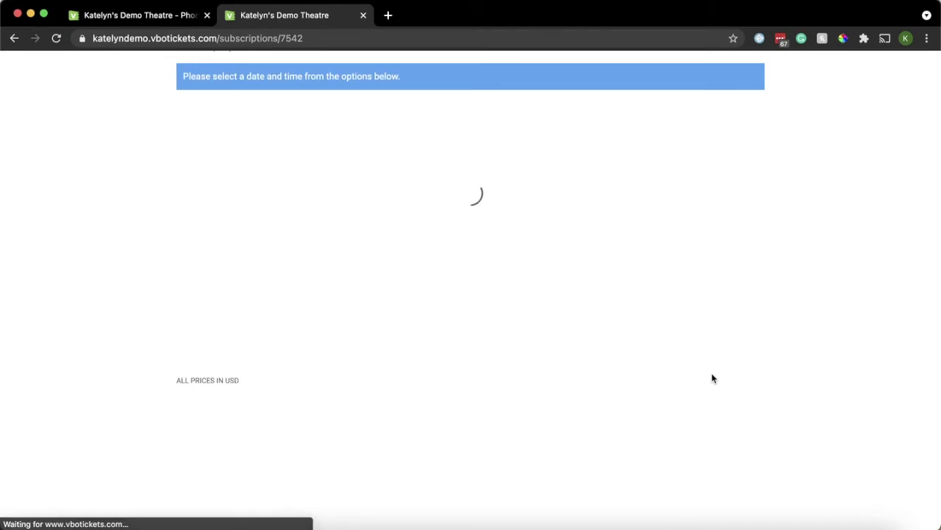
# Step: Choose 12/4/2021 2 PM, 12/17/2021 7 PM, 1/8/2022 2 PM and 1/22/2022 7 PM for GA Events 1 to 4, and continue
pyautogui.click(551, 269)
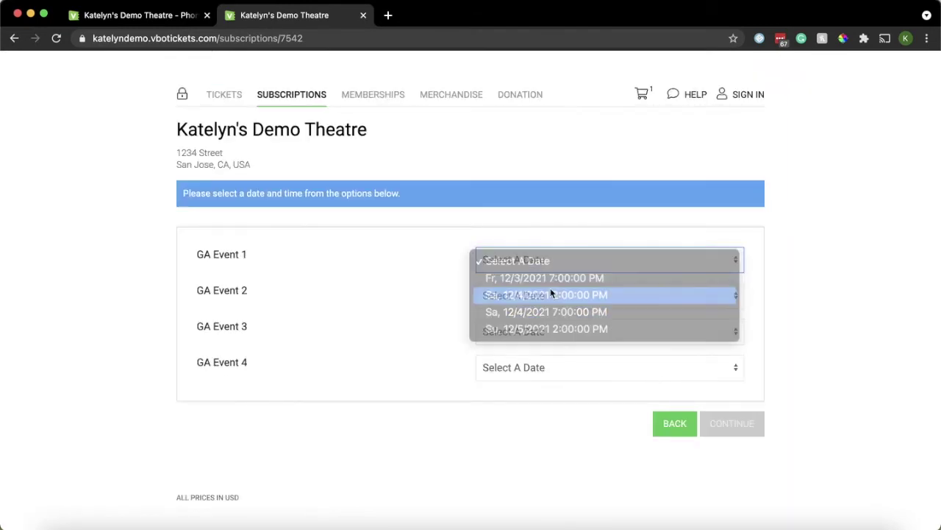
pyautogui.click(550, 291)
pyautogui.click(543, 296)
pyautogui.click(542, 314)
pyautogui.click(535, 334)
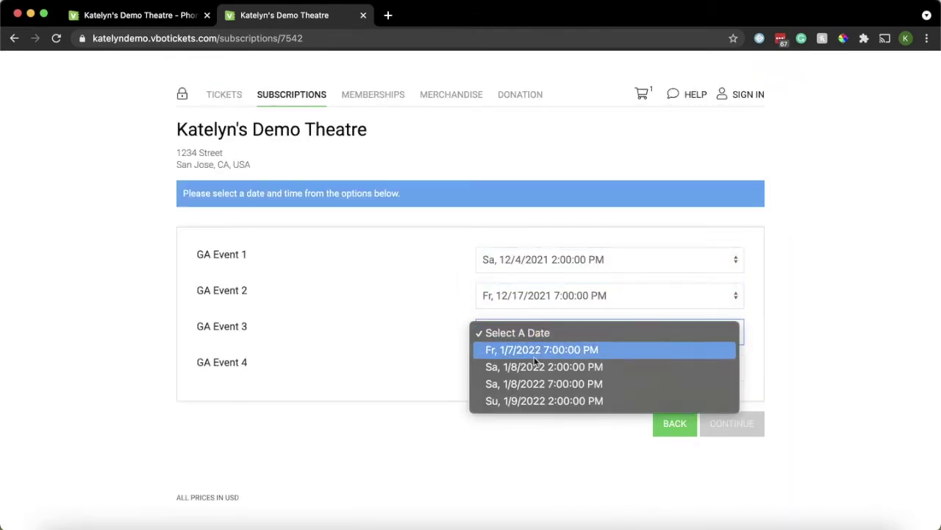
pyautogui.click(532, 366)
pyautogui.click(533, 370)
pyautogui.click(526, 417)
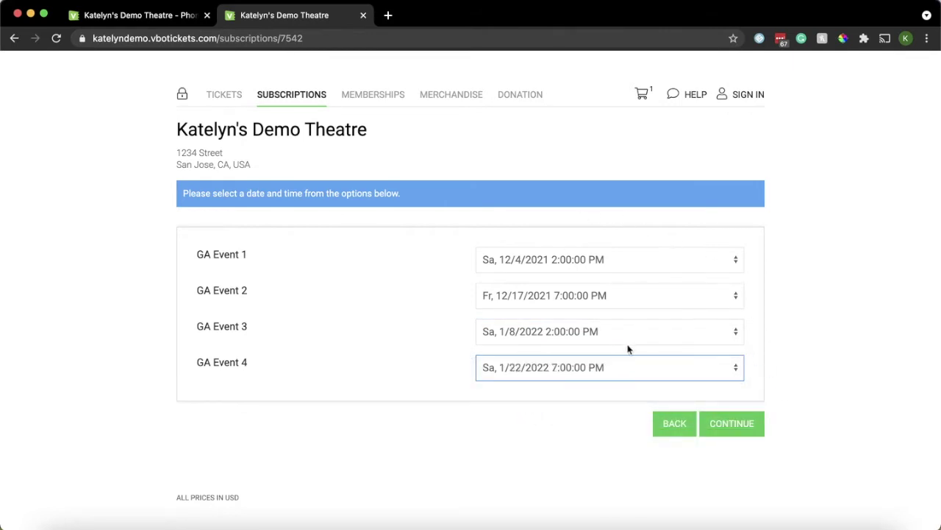
pyautogui.click(729, 427)
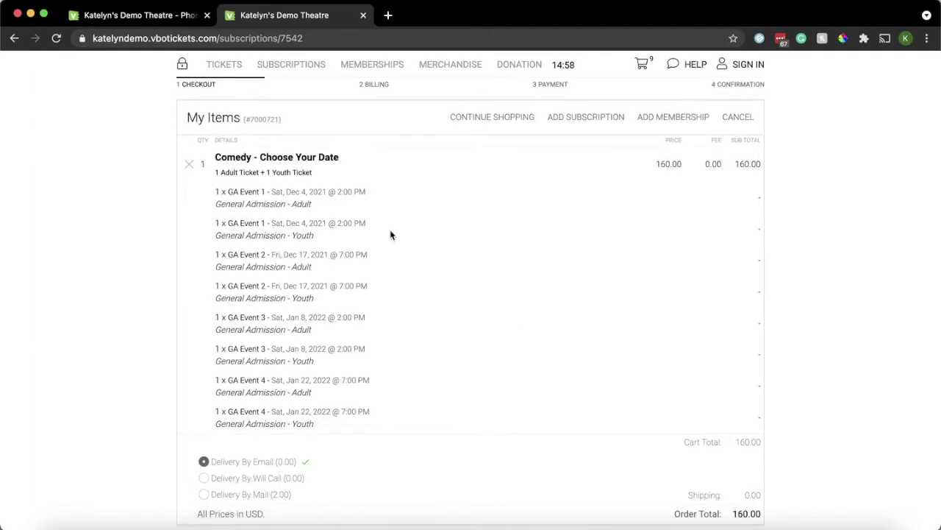
# Step: Review the tickets and delivery options in the online Choose Your Date cart and cancel the order
pyautogui.scroll(-2, 283, 391)
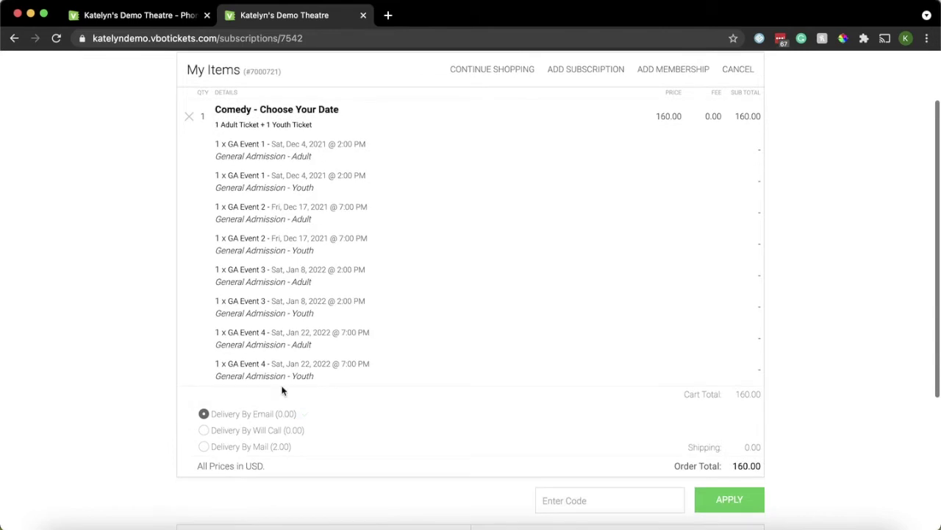
pyautogui.scroll(3, 283, 390)
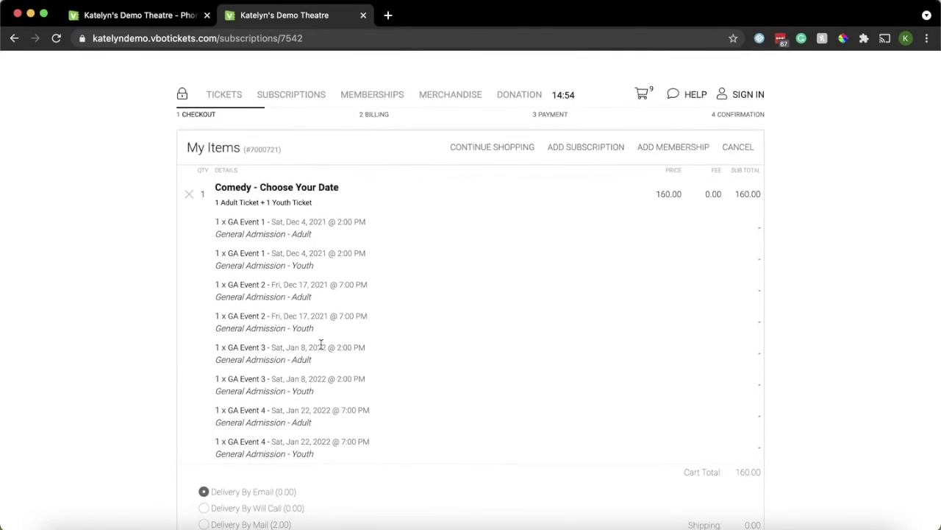
pyautogui.click(739, 148)
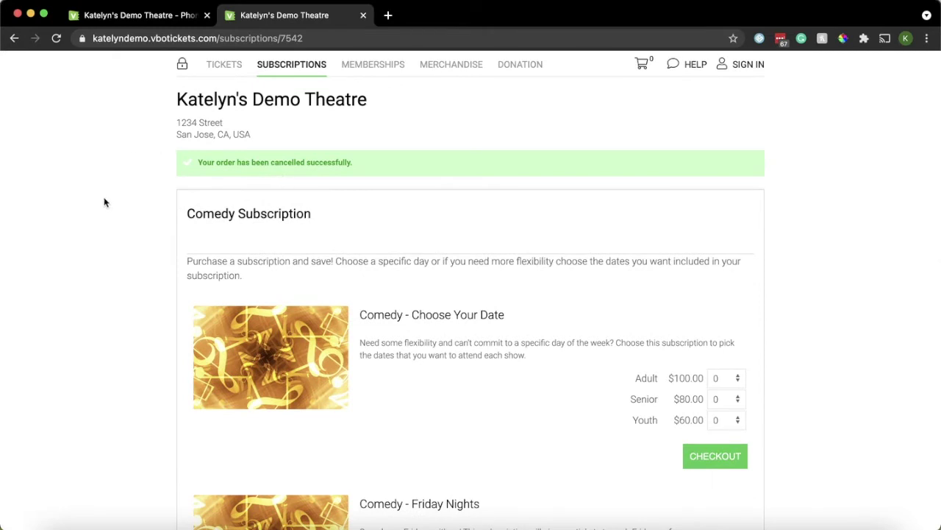
# Step: Return to the admin site and open the Seasons list in the subscriptions setup
pyautogui.click(139, 15)
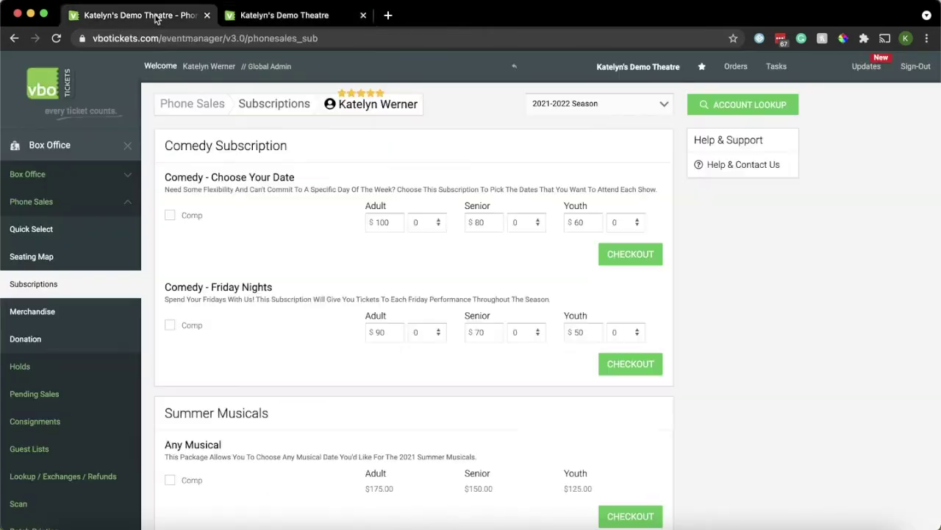
pyautogui.click(69, 151)
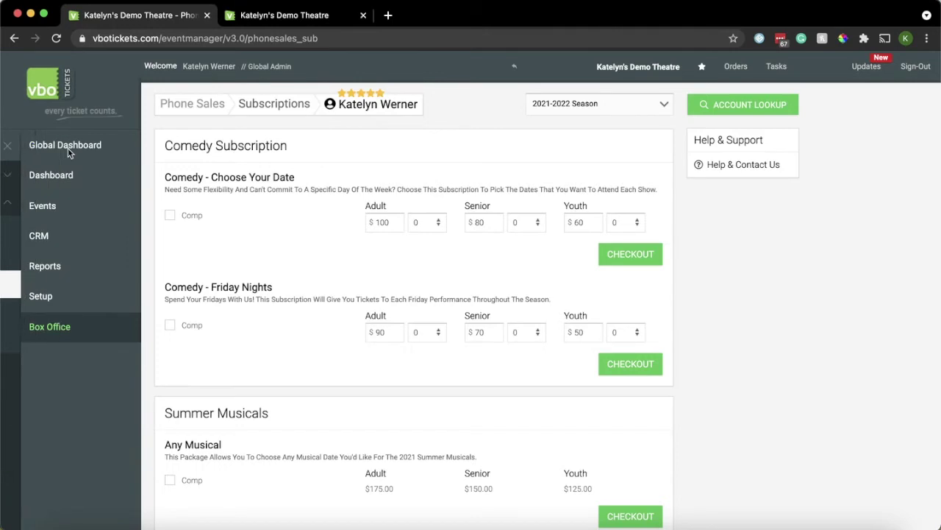
pyautogui.click(44, 305)
pyautogui.scroll(-2, 44, 375)
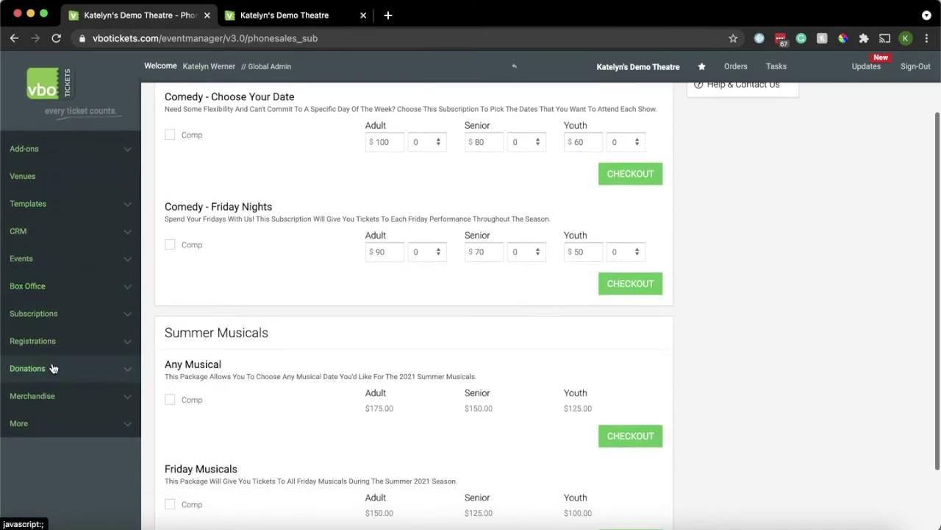
pyautogui.click(50, 314)
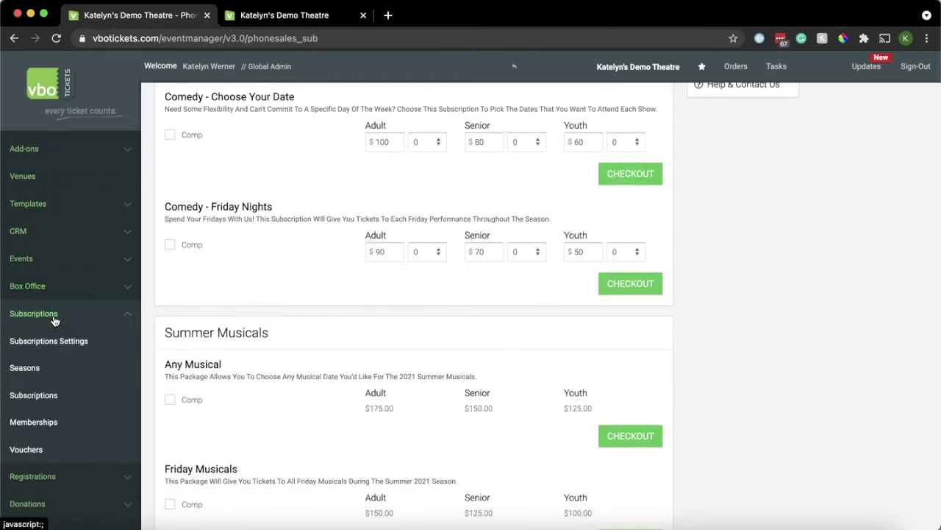
pyautogui.click(36, 368)
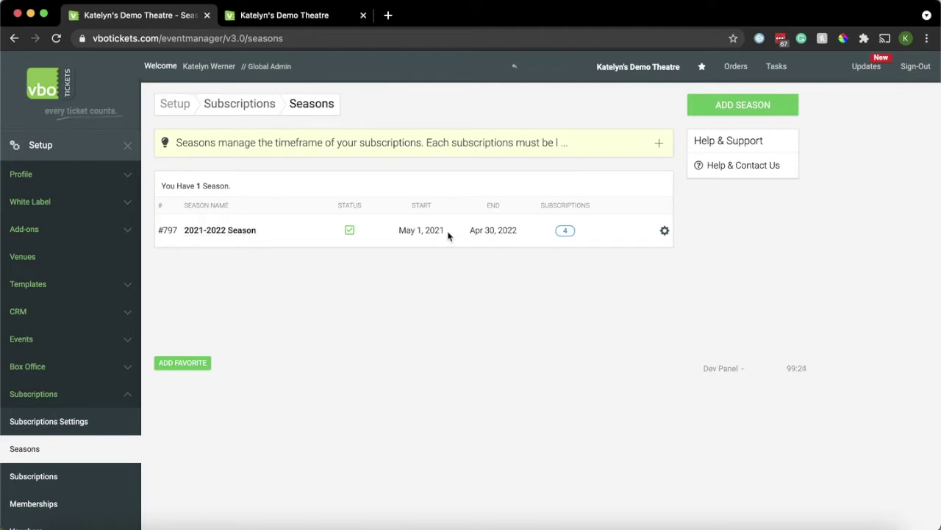
# Step: Review the 2021-2022 Season's start and end dates and the Add Season form, closing the form without adding a season
pyautogui.moveTo(398, 230); pyautogui.dragTo(500, 231)
pyautogui.click(496, 230)
pyautogui.click(730, 106)
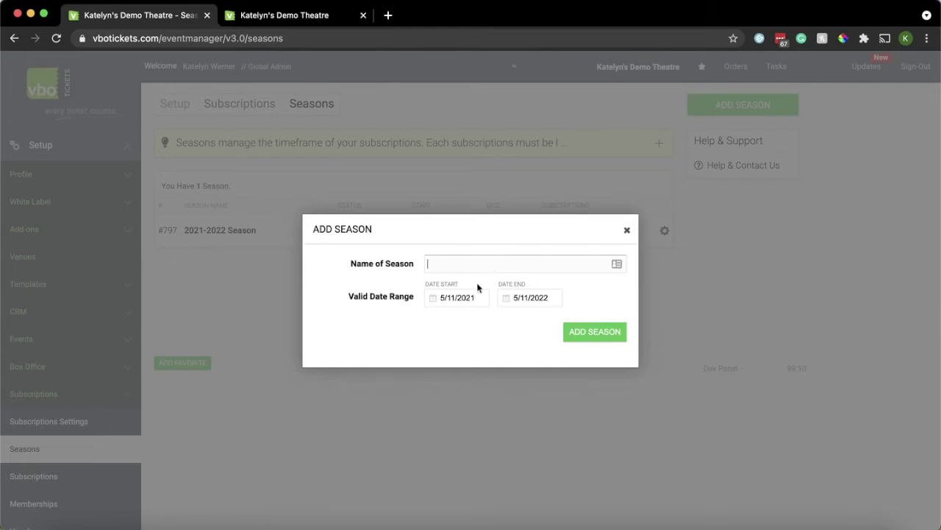
pyautogui.click(627, 229)
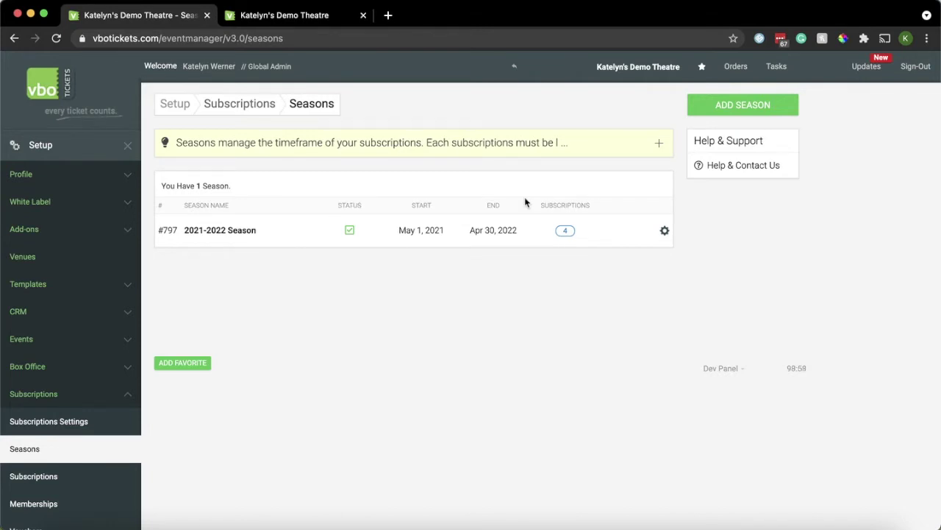
# Step: Open the 2021-2022 Season's subscriptions and review the packages in the Comedy Subscription and Summer Musicals groups
pyautogui.click(565, 232)
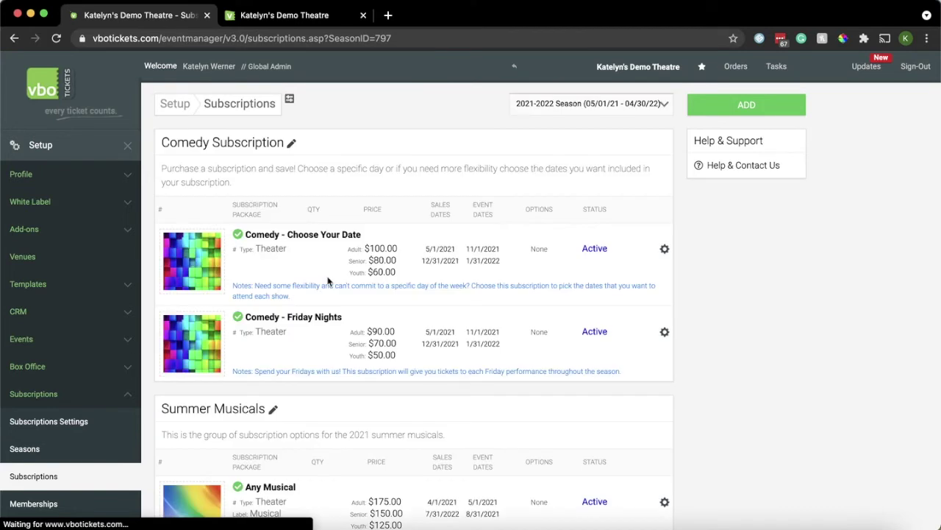
pyautogui.scroll(-3, 69, 287)
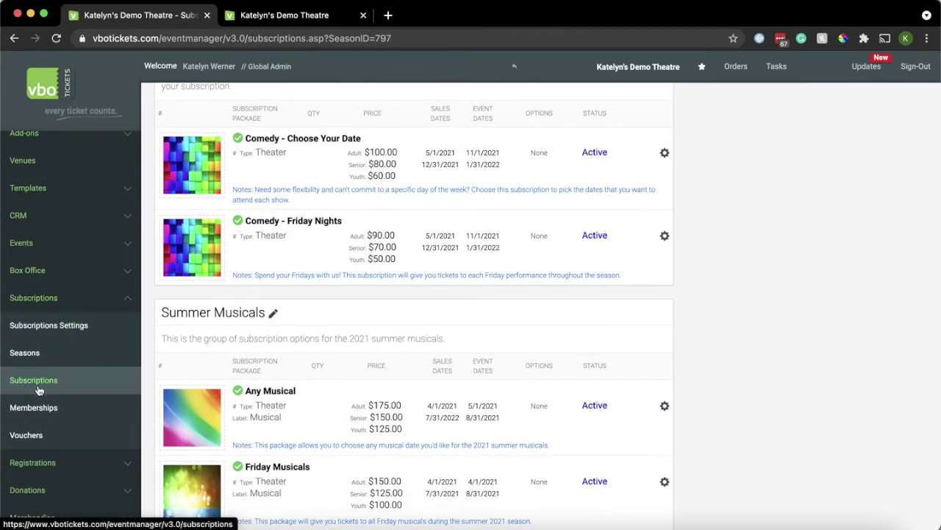
pyautogui.scroll(3, 437, 315)
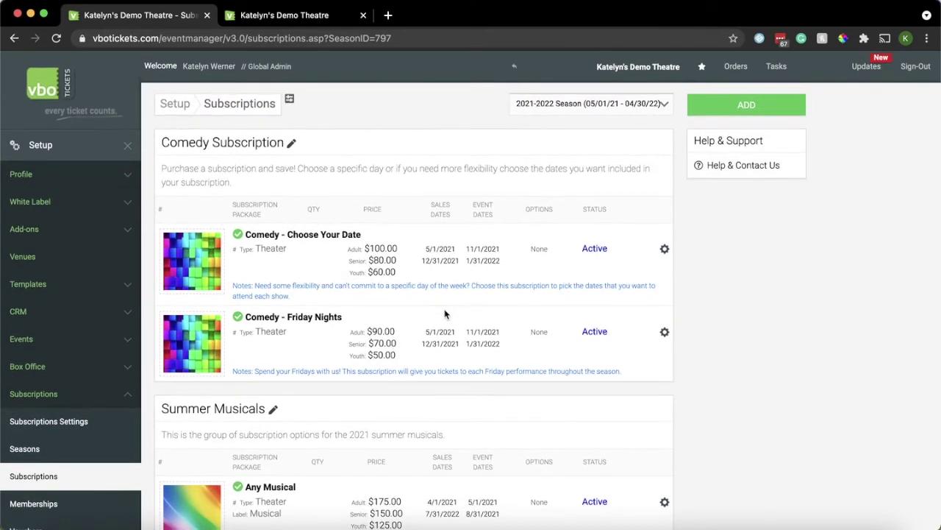
pyautogui.scroll(-4, 443, 312)
pyautogui.scroll(4, 445, 311)
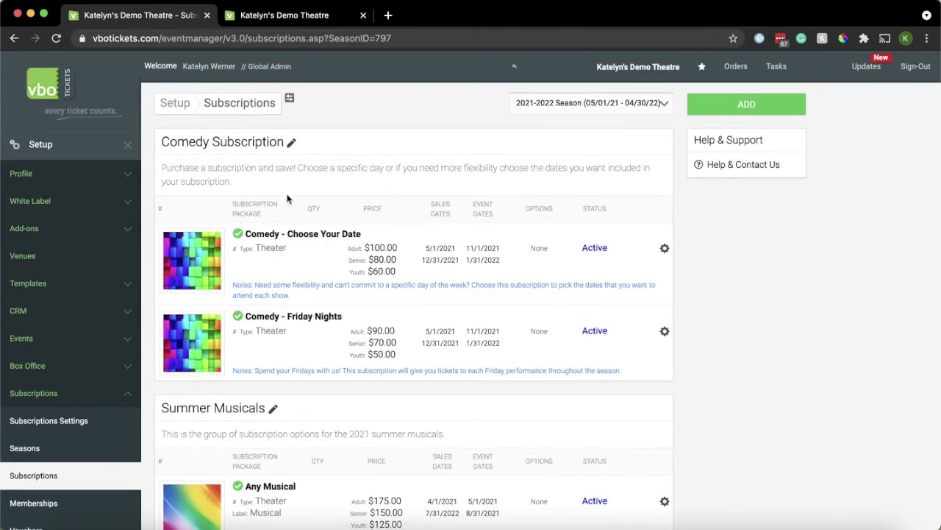
pyautogui.scroll(-4, 286, 208)
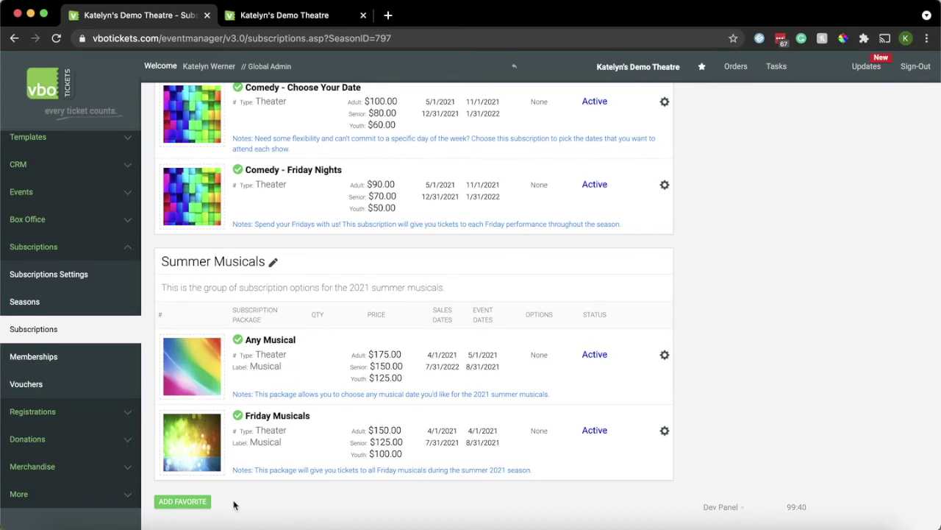
pyautogui.scroll(4, 234, 505)
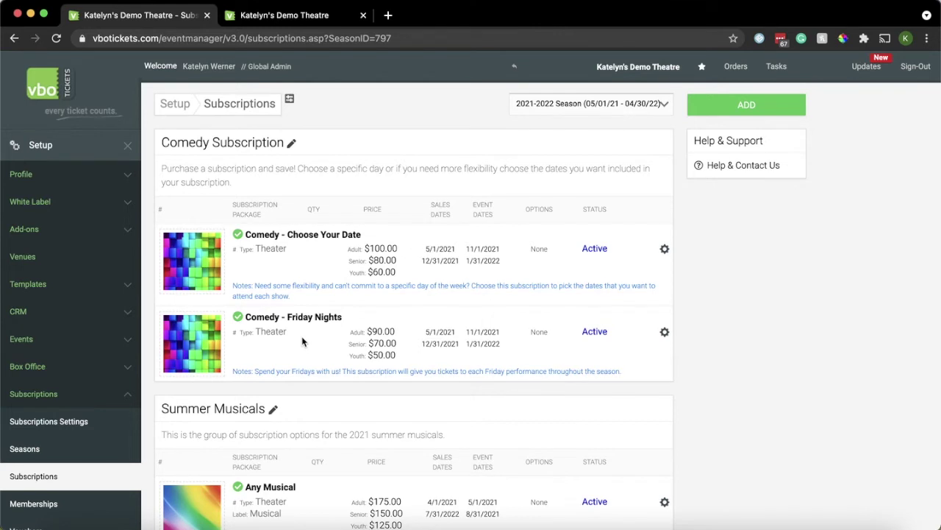
# Step: Start a new Theater Subscription in the group Comedy Subscription and name it Comedy - Saturday Nights
pyautogui.click(762, 107)
pyautogui.click(479, 152)
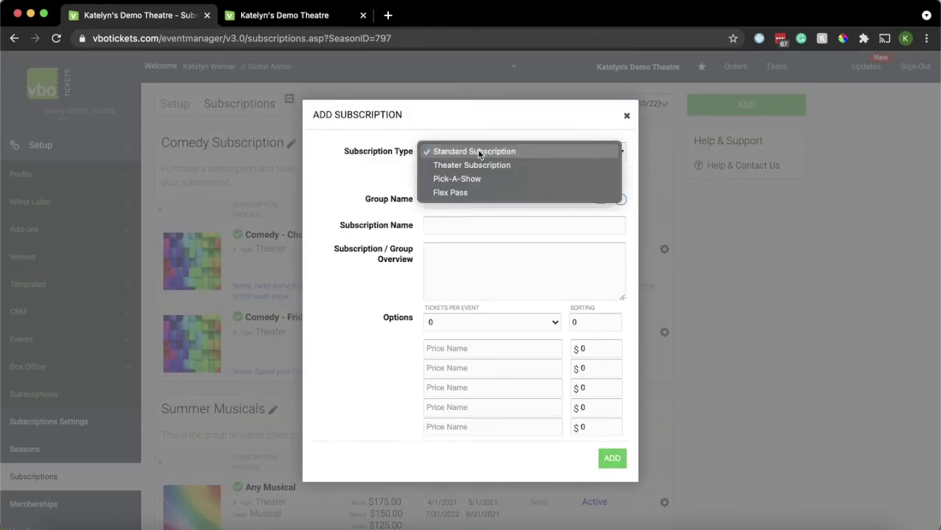
pyautogui.click(480, 163)
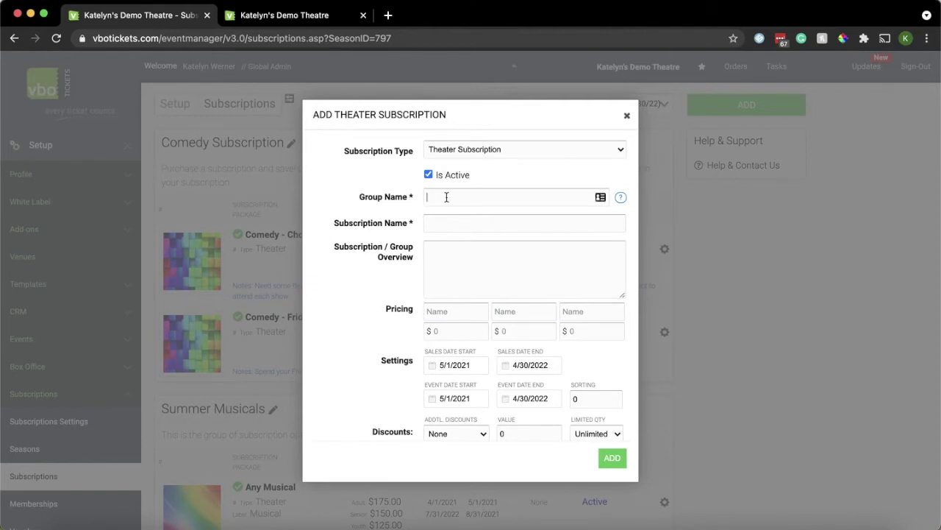
pyautogui.write('Comedy Subscription')
pyautogui.moveTo(465, 115); pyautogui.dragTo(600, 108)
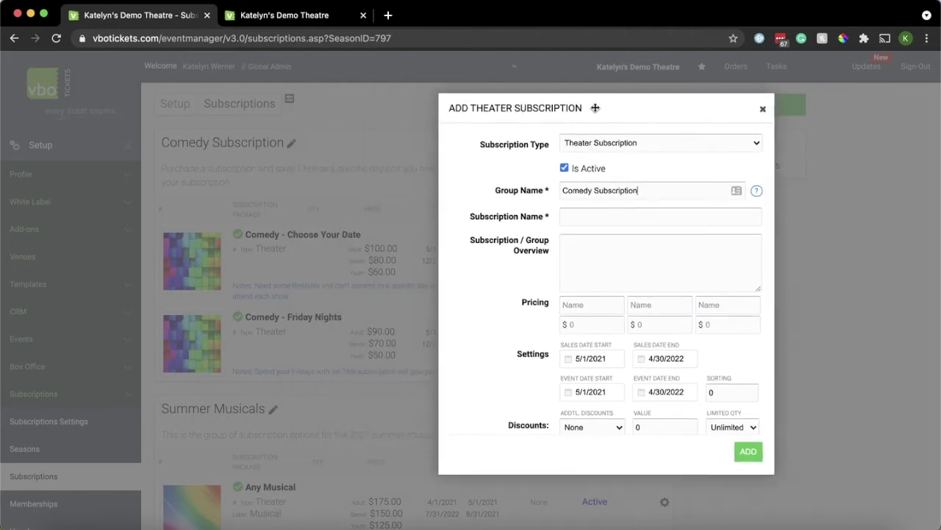
pyautogui.click(604, 218)
pyautogui.write('Comedy - Saturday Nights')
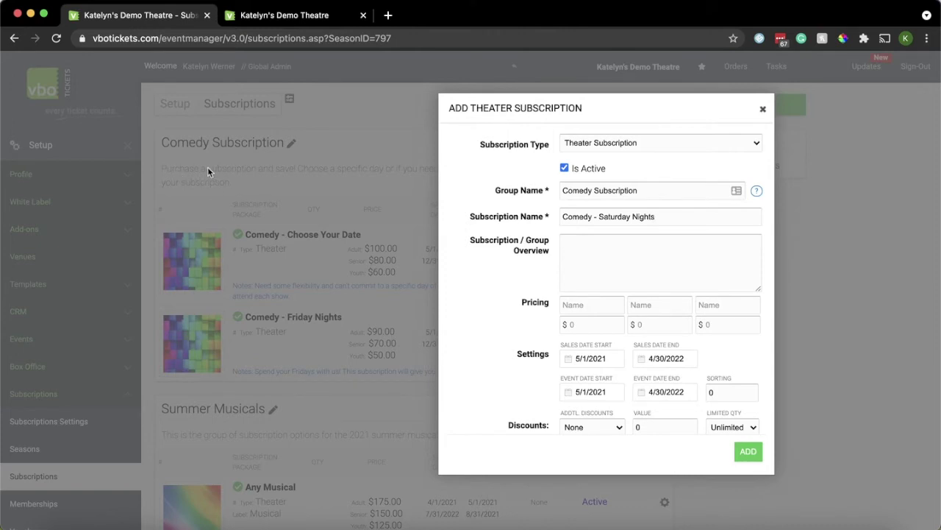
# Step: Set the subscription's pricing to Adult $90, Senior $70 and Youth $50
pyautogui.click(585, 306)
pyautogui.write('Adult')
pyautogui.press('Tab')
pyautogui.write('SeniorYouth')
pyautogui.write('90')
pyautogui.write('70')
pyautogui.write('5')
pyautogui.write('0')
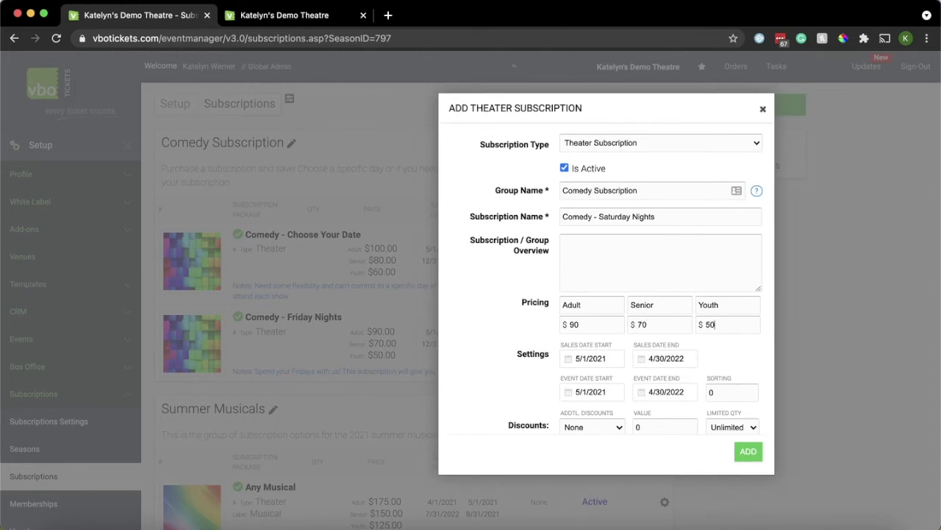
# Step: Set the subscription's sales dates to start 05/01/2021 and end 12/31/2021
pyautogui.scroll(-2, 490, 391)
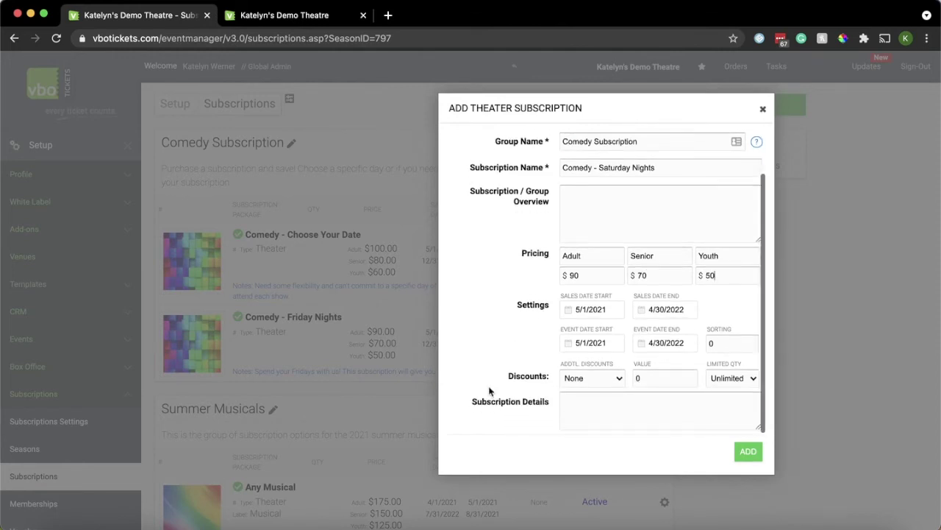
pyautogui.click(591, 315)
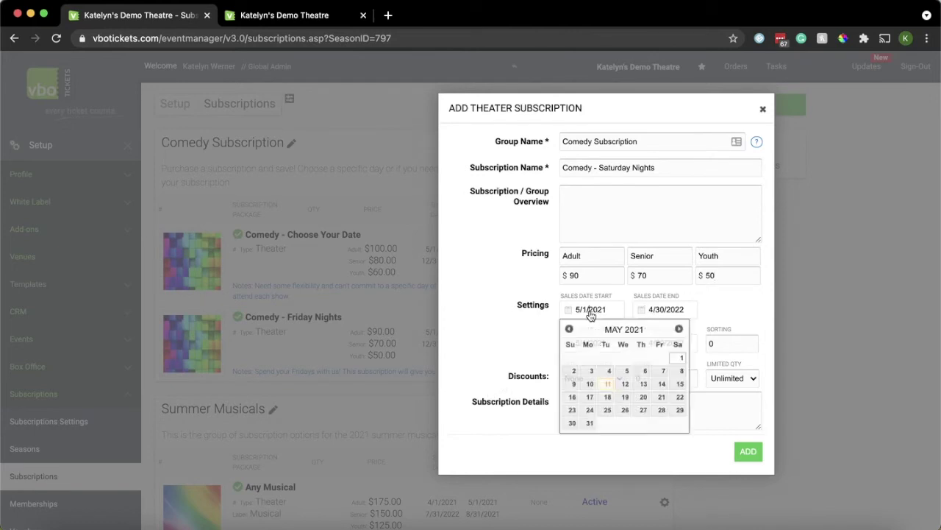
pyautogui.click(681, 358)
pyautogui.click(667, 315)
pyautogui.click(642, 329)
pyautogui.click(642, 329)
pyautogui.click(642, 329)
pyautogui.click(642, 328)
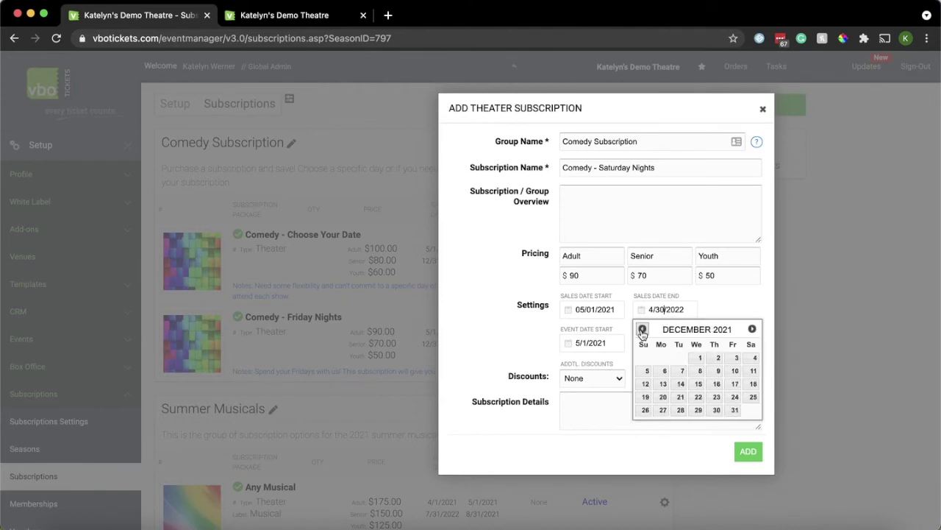
pyautogui.click(732, 411)
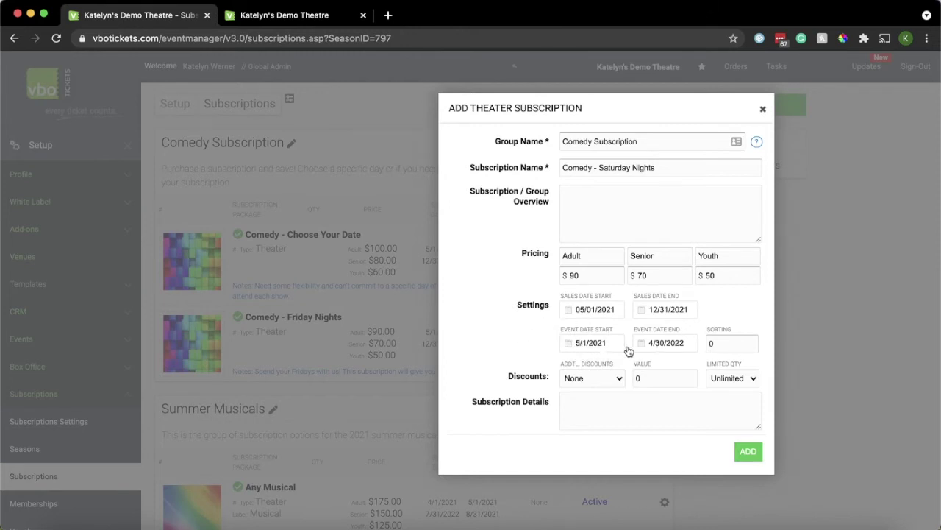
# Step: Set the subscription's event end date to 01/31/2022
pyautogui.click(657, 349)
pyautogui.click(642, 363)
pyautogui.click(642, 363)
pyautogui.click(642, 363)
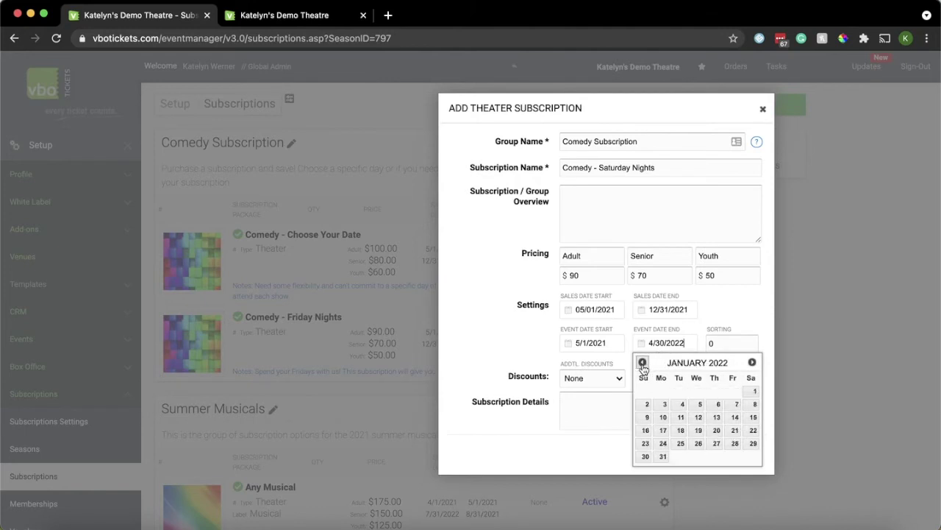
pyautogui.click(662, 456)
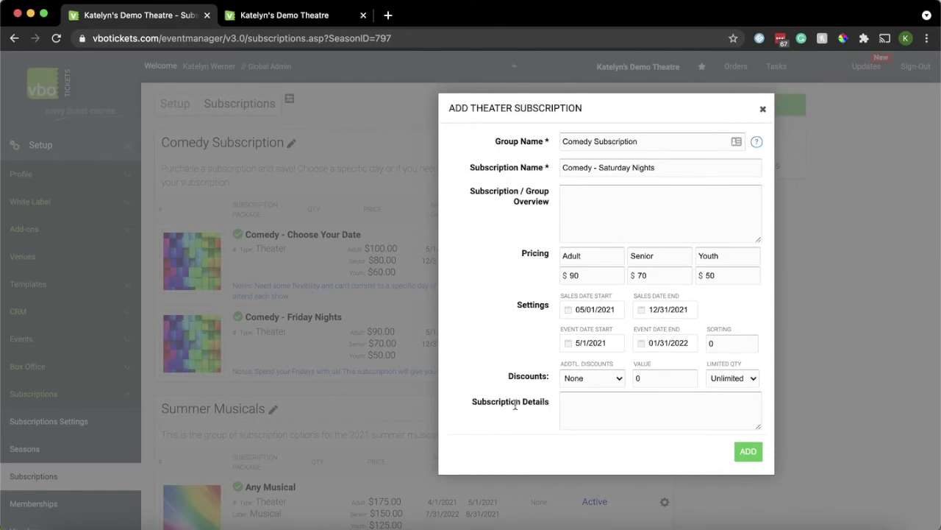
# Step: Enter "Spend Saturday nights with us!" as the subscription details and add the subscription
pyautogui.click(590, 412)
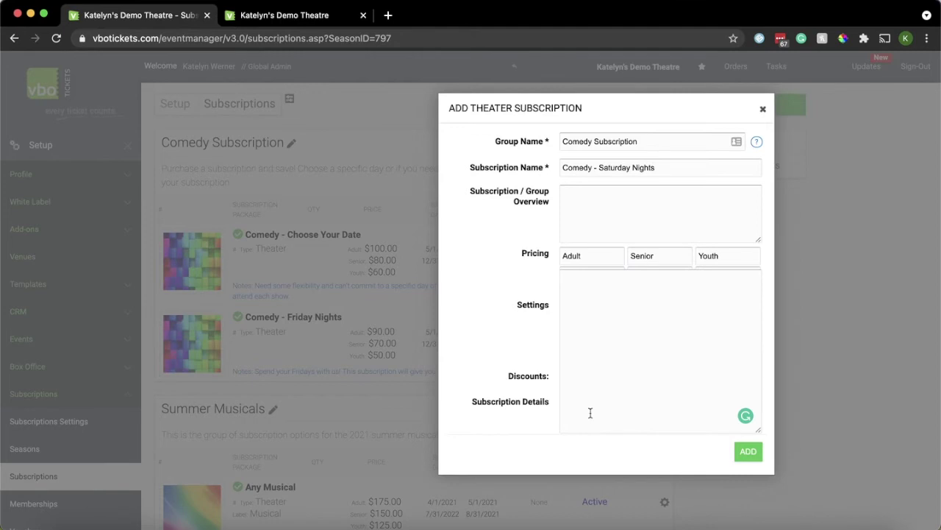
pyautogui.write('Spend Saturday nights with us!')
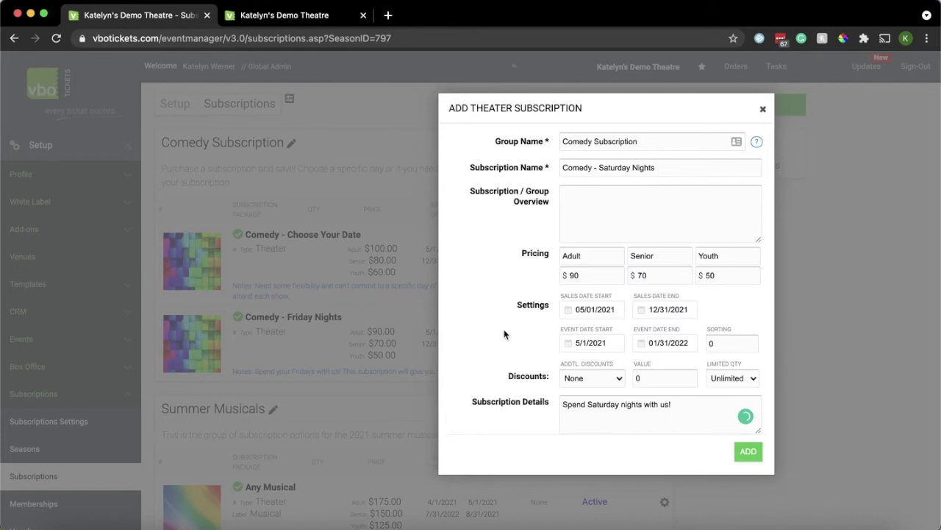
pyautogui.click(754, 453)
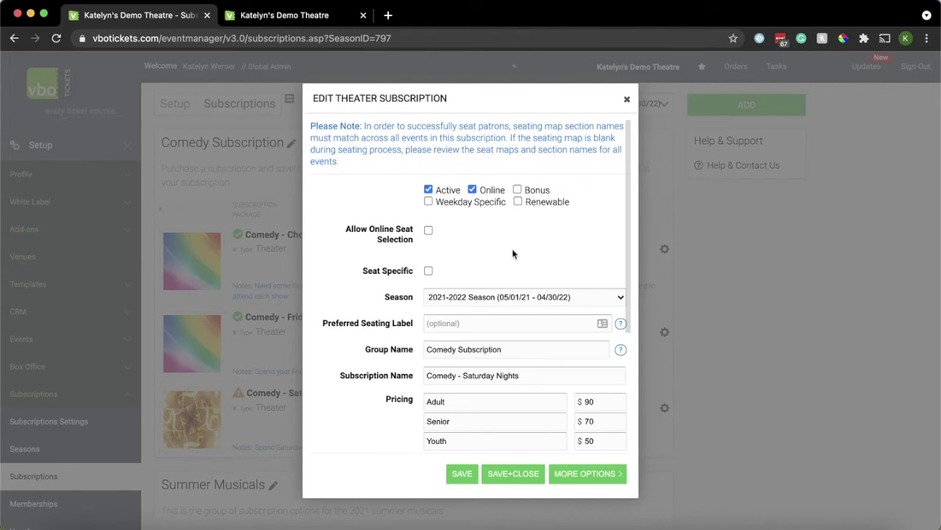
# Step: Allow online seat selection for Comedy - Saturday Nights and include the Theater / Comedy event category, saving both settings
pyautogui.click(428, 230)
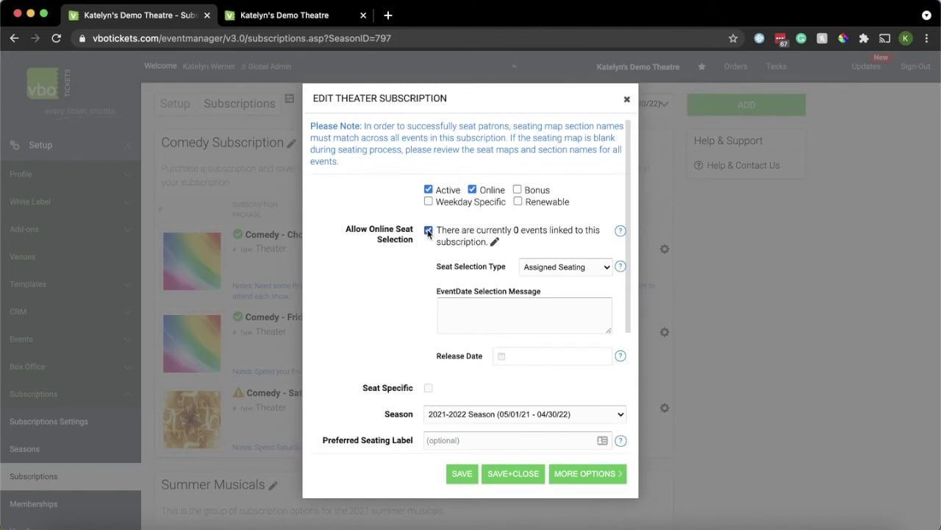
pyautogui.click(461, 475)
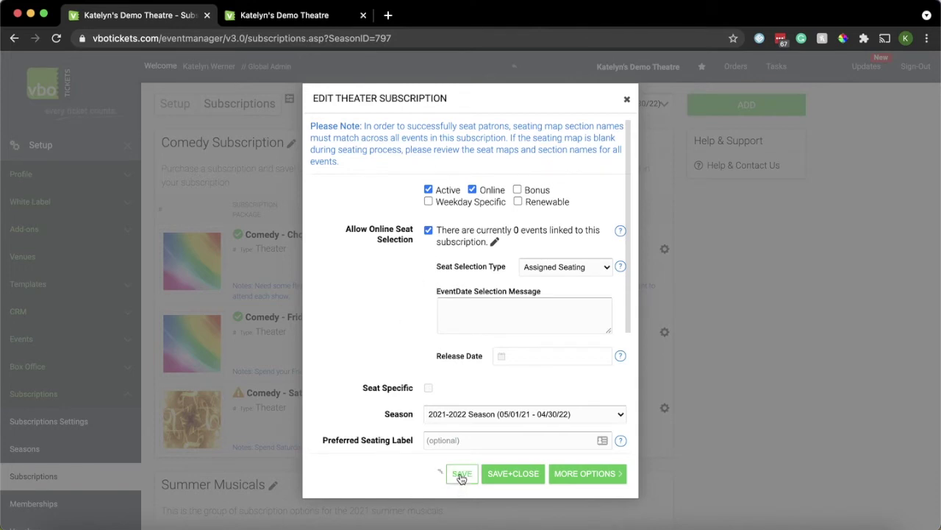
pyautogui.click(603, 476)
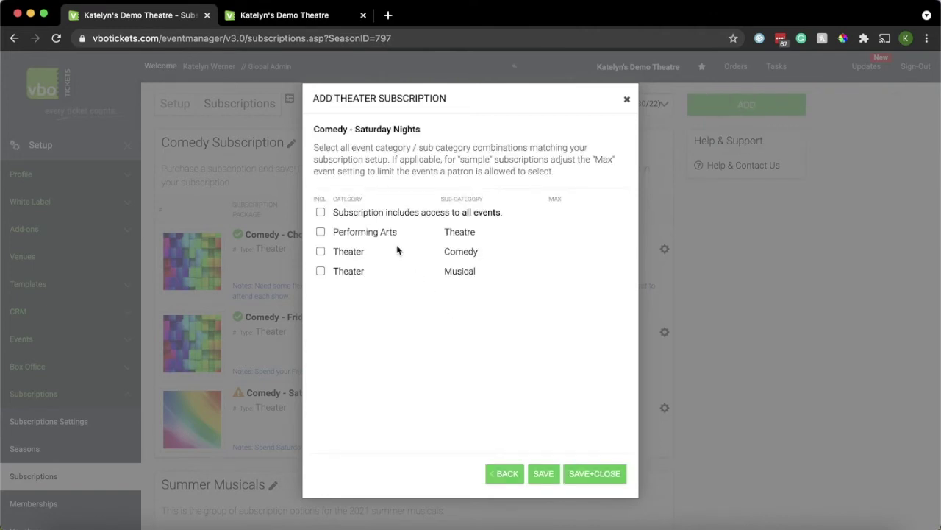
pyautogui.click(320, 251)
pyautogui.click(543, 474)
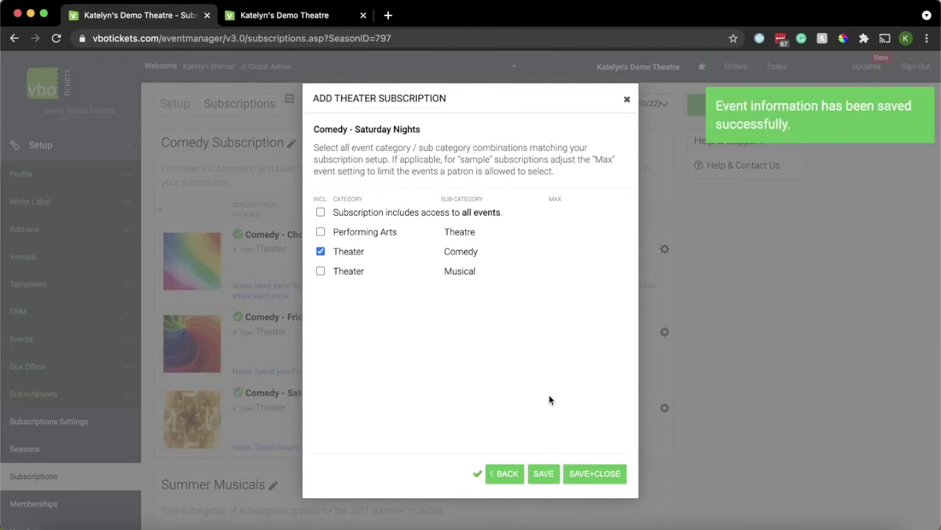
# Step: Open the linked events of the Comedy - Saturday Nights subscription and check the date options for GA Event 1
pyautogui.click(508, 475)
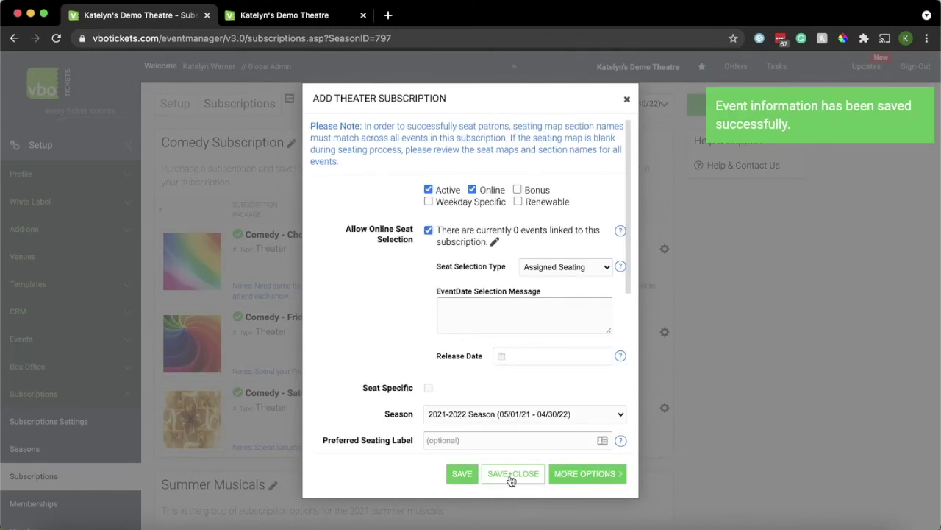
pyautogui.click(496, 244)
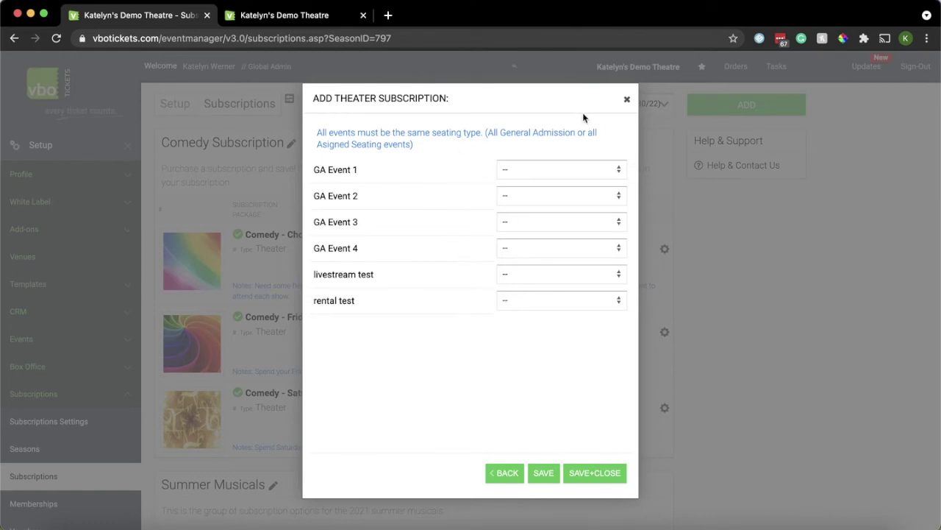
pyautogui.click(539, 172)
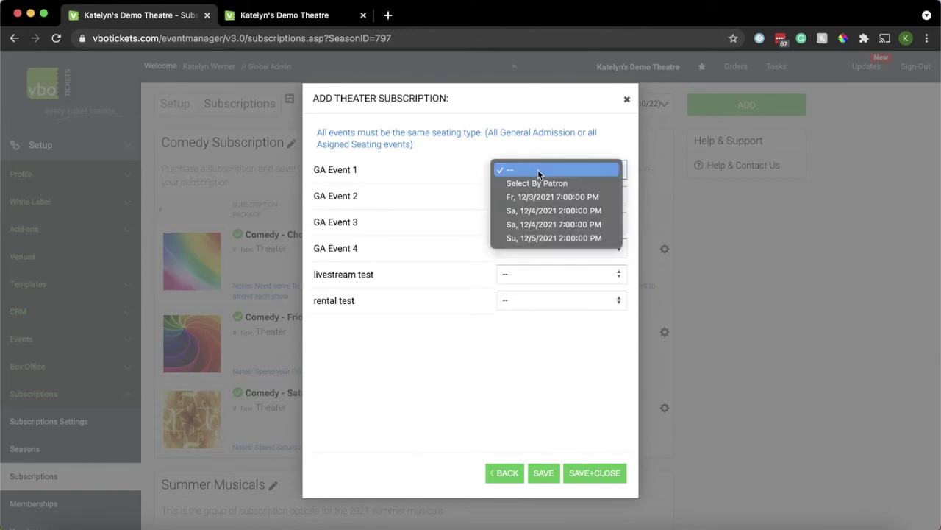
pyautogui.press('Escape')
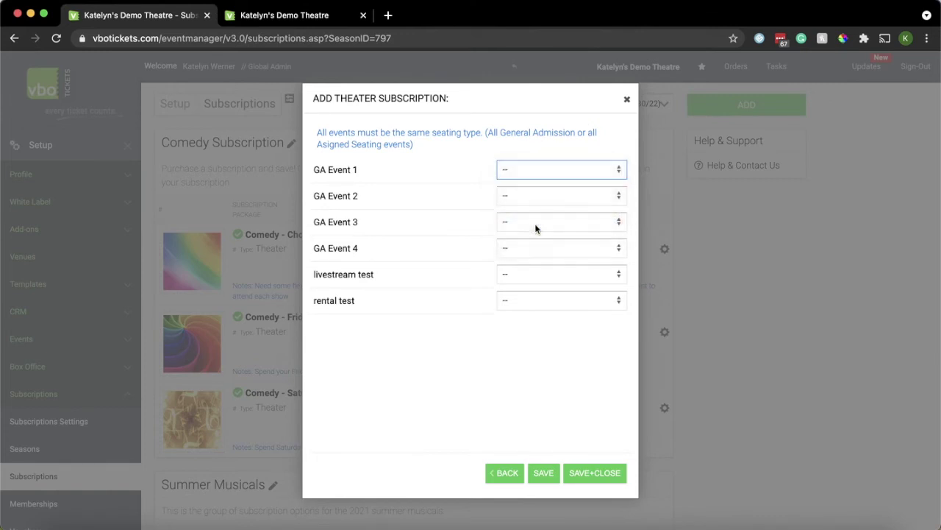
# Step: Link GA Events 1 to 4 to the Saturday 7:00 PM dates 12/4/2021, 12/18/2021, 1/8/2022 and 1/22/2022 respectively
pyautogui.click(536, 195)
pyautogui.press('Escape')
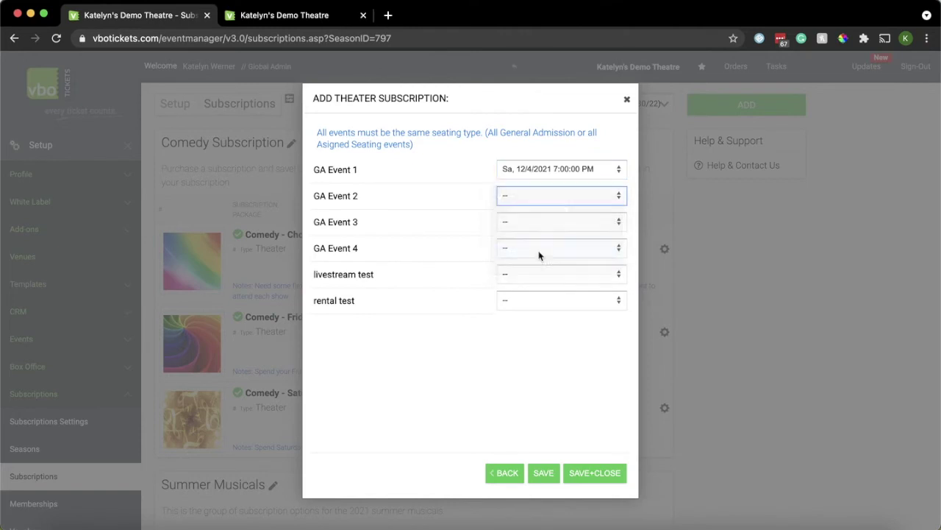
pyautogui.click(540, 224)
pyautogui.click(541, 282)
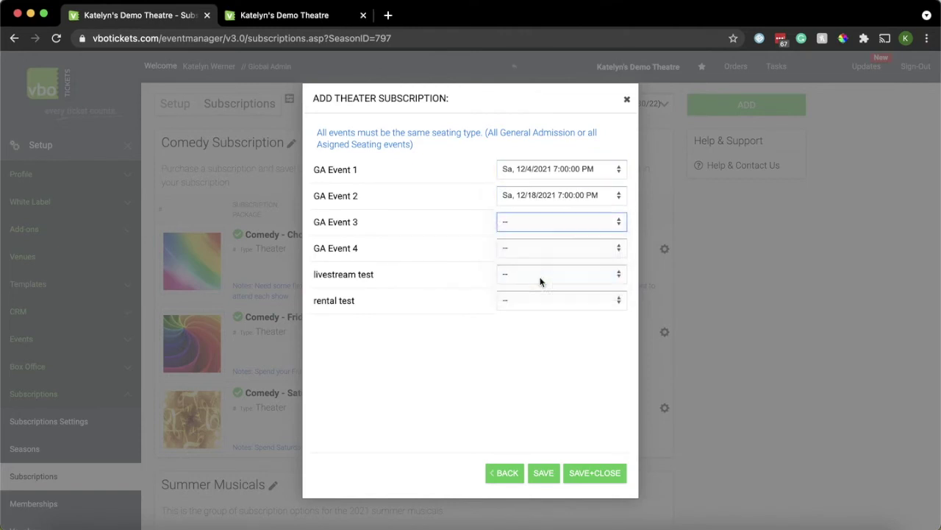
pyautogui.click(536, 248)
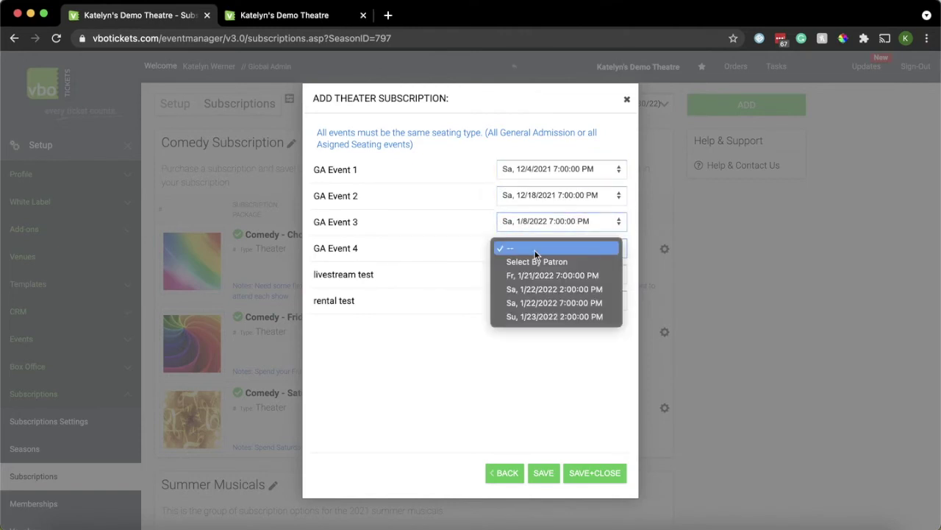
pyautogui.click(528, 307)
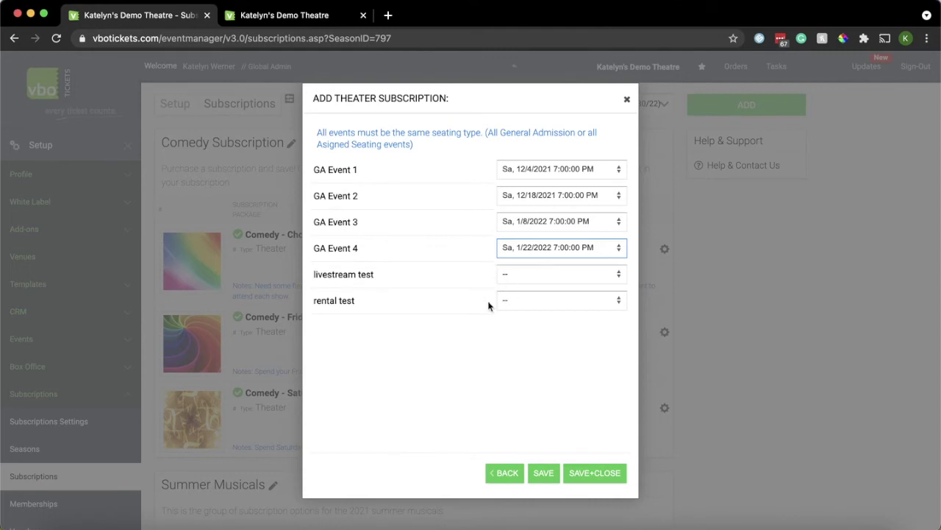
# Step: Check the alternative date options for GA Event 1, then save the linked event dates and return to the subscription settings
pyautogui.click(560, 169)
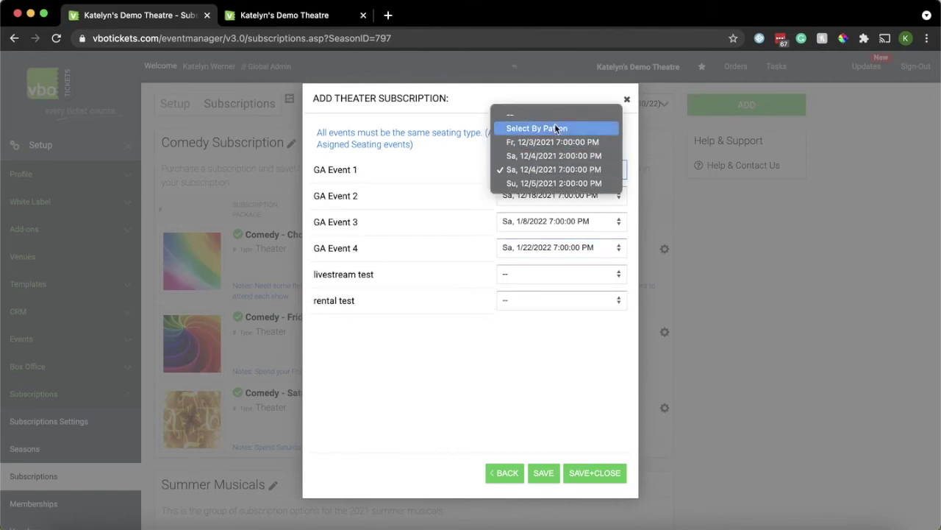
pyautogui.click(454, 170)
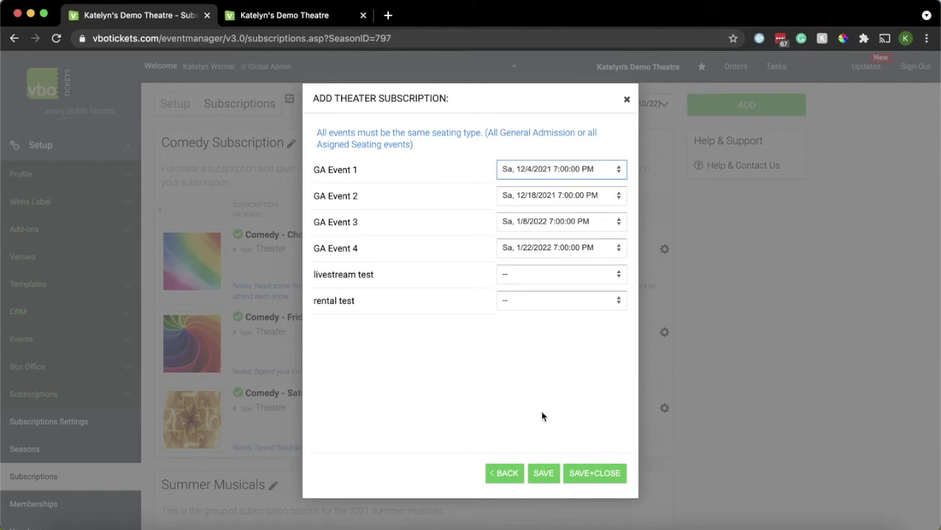
pyautogui.click(545, 472)
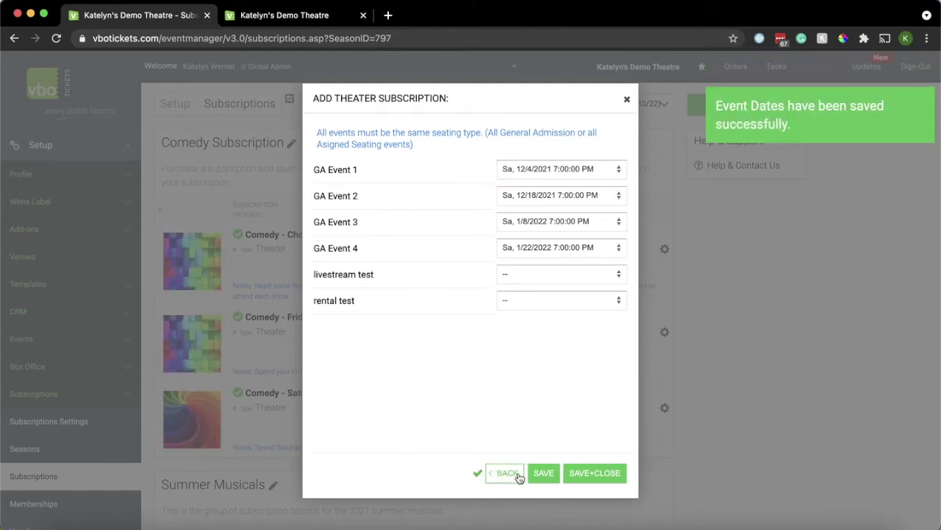
pyautogui.click(518, 476)
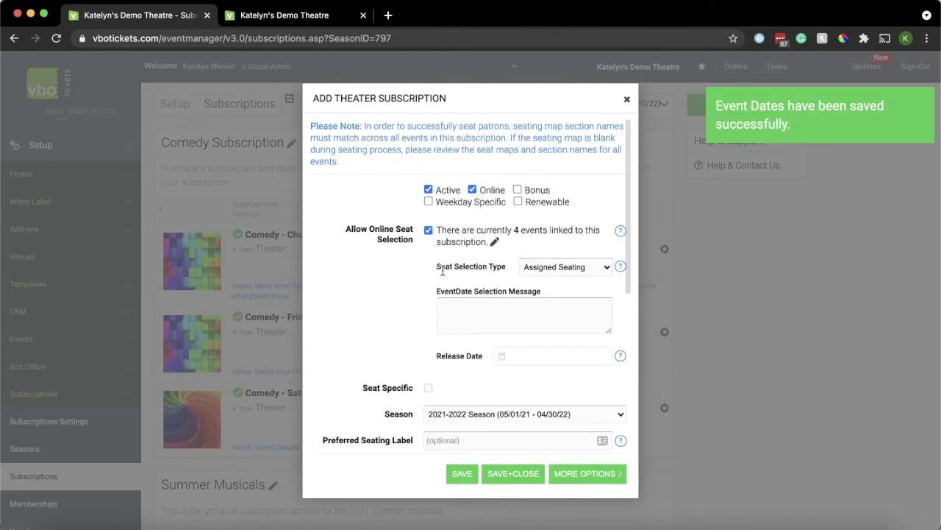
# Step: Set the seat selection type of Comedy - Saturday Nights to General Admission and save the subscription
pyautogui.moveTo(437, 229); pyautogui.dragTo(485, 269)
pyautogui.click(490, 269)
pyautogui.click(554, 272)
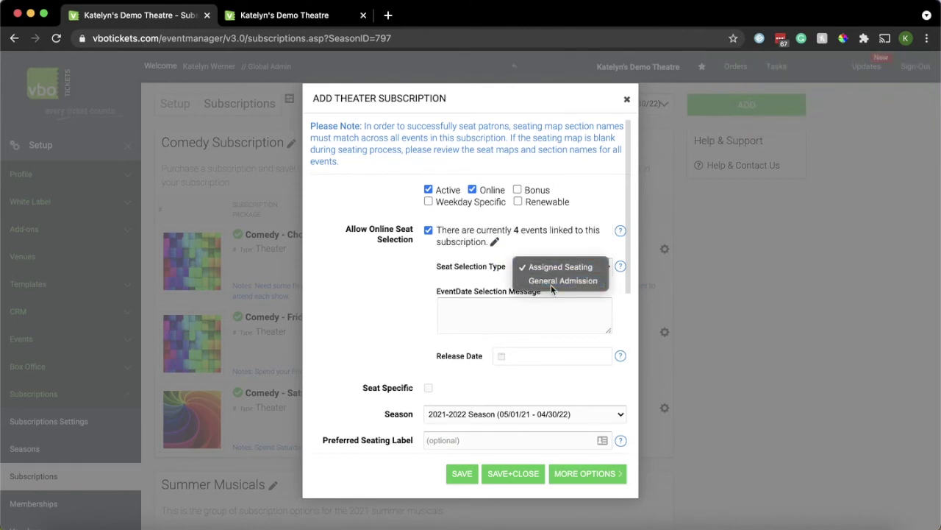
pyautogui.click(553, 284)
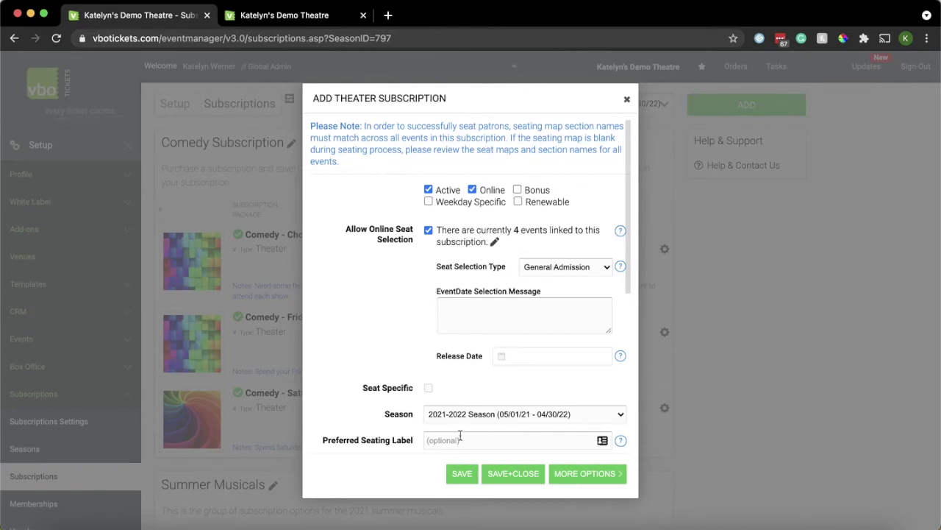
pyautogui.click(456, 475)
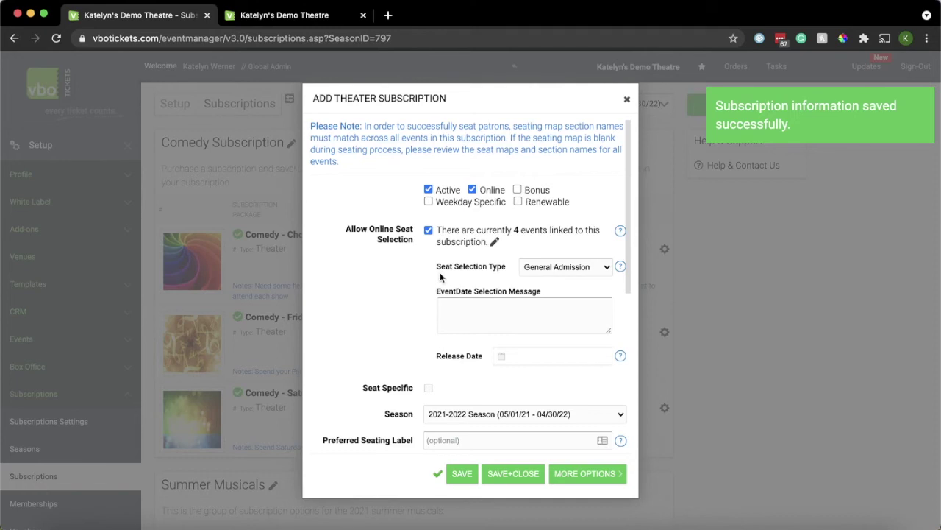
pyautogui.moveTo(440, 266); pyautogui.dragTo(504, 265)
pyautogui.click(504, 264)
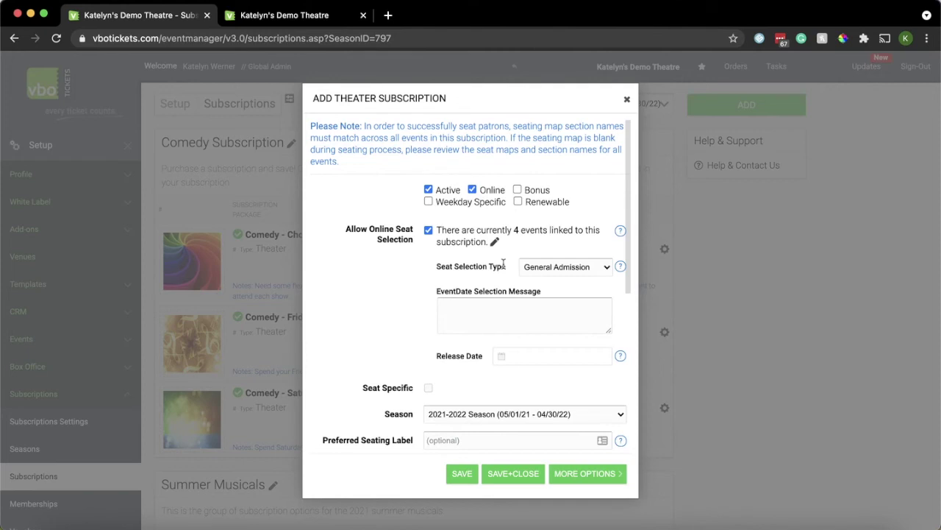
pyautogui.moveTo(435, 262); pyautogui.dragTo(483, 265)
pyautogui.click(487, 265)
pyautogui.click(454, 468)
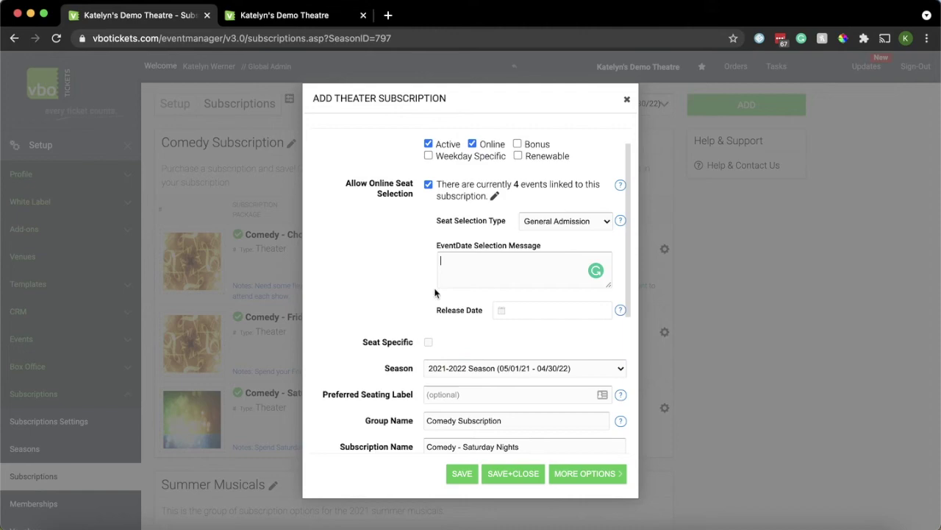
# Step: Review the remaining subscription settings down to the GL account fields, then save and close the subscription
pyautogui.scroll(-1, 366, 296)
pyautogui.scroll(-5, 367, 296)
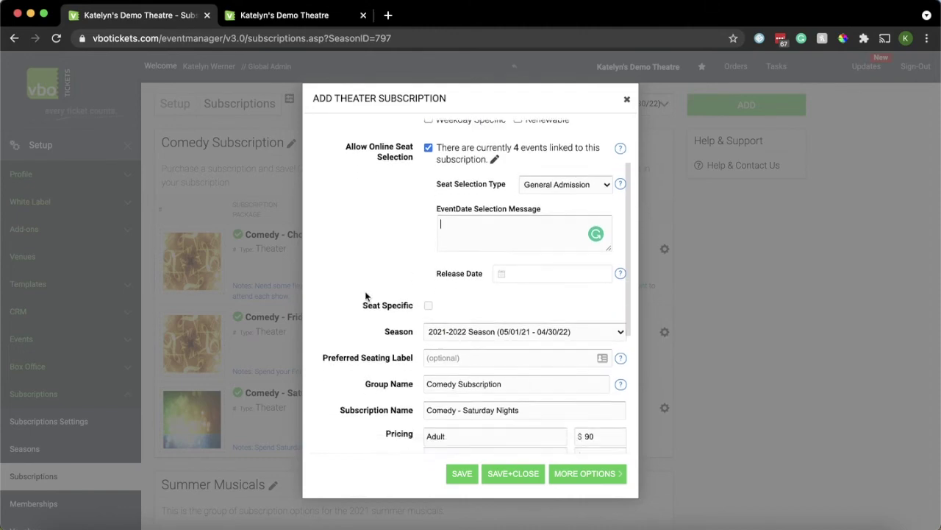
pyautogui.scroll(-1, 365, 291)
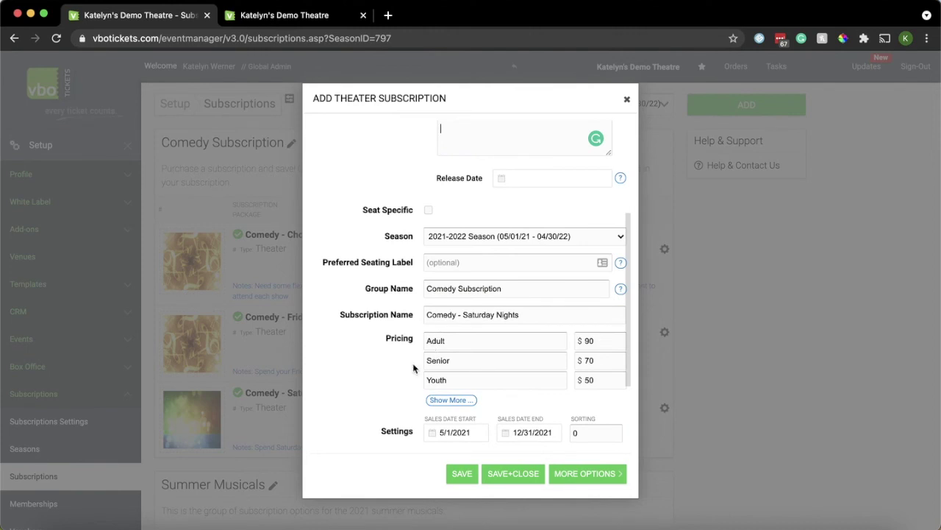
pyautogui.scroll(-5, 379, 441)
pyautogui.scroll(-2, 441, 272)
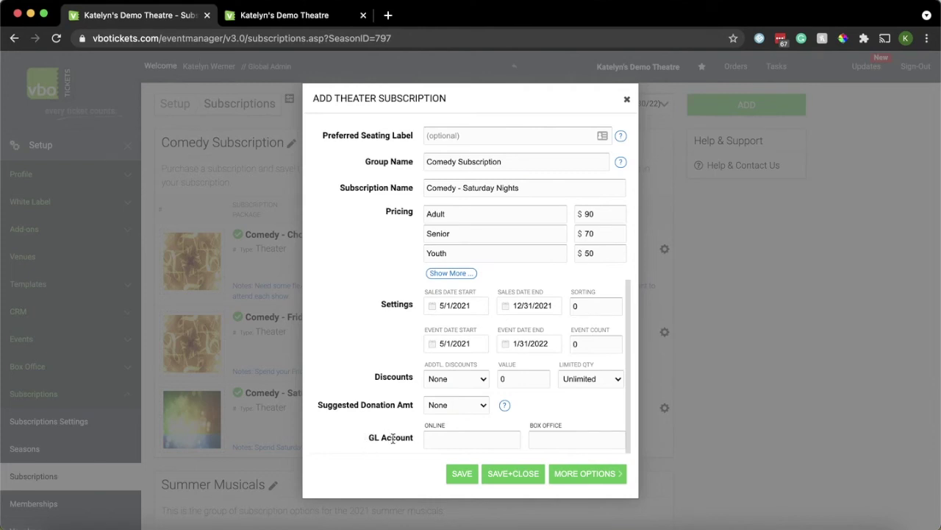
pyautogui.moveTo(369, 437); pyautogui.dragTo(420, 436)
pyautogui.click(417, 437)
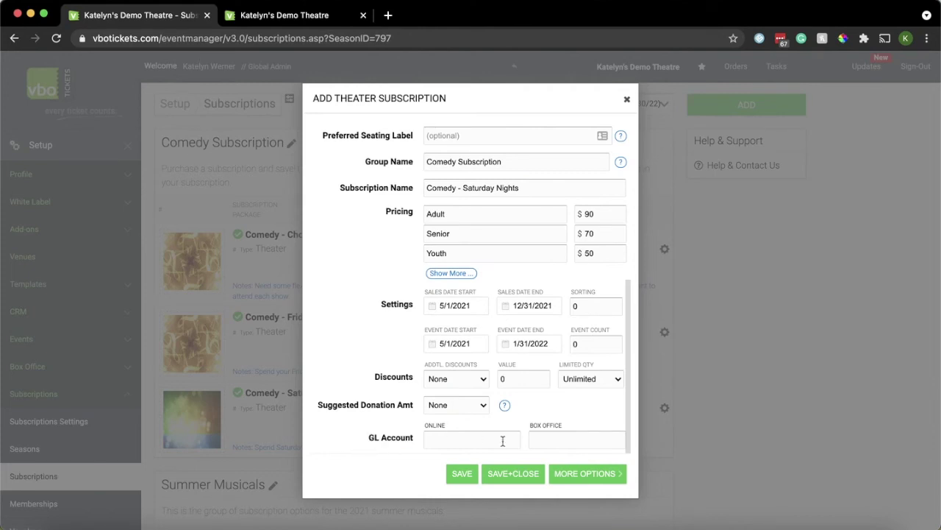
pyautogui.click(524, 478)
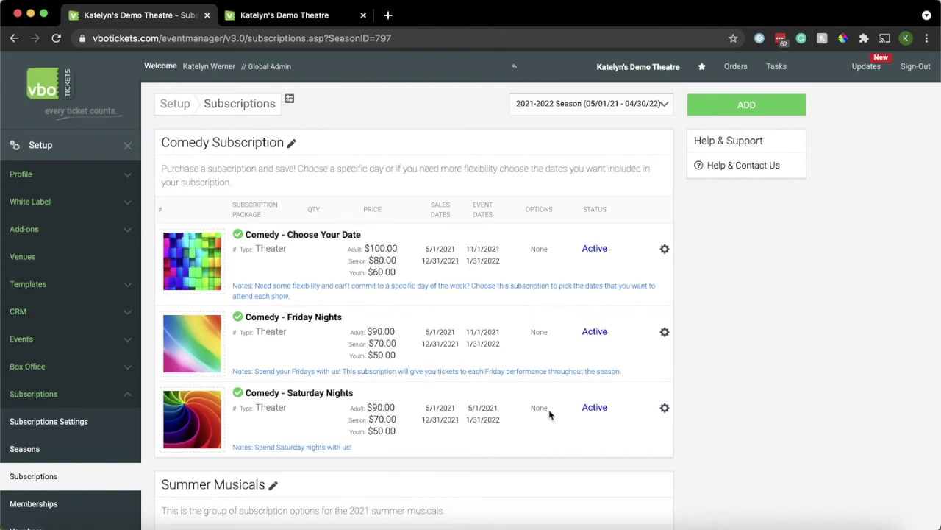
# Step: View the subscription message of Comedy - Saturday Nights in its editor and close it without editing
pyautogui.click(664, 410)
pyautogui.moveTo(353, 447); pyautogui.dragTo(254, 447)
pyautogui.click(434, 444)
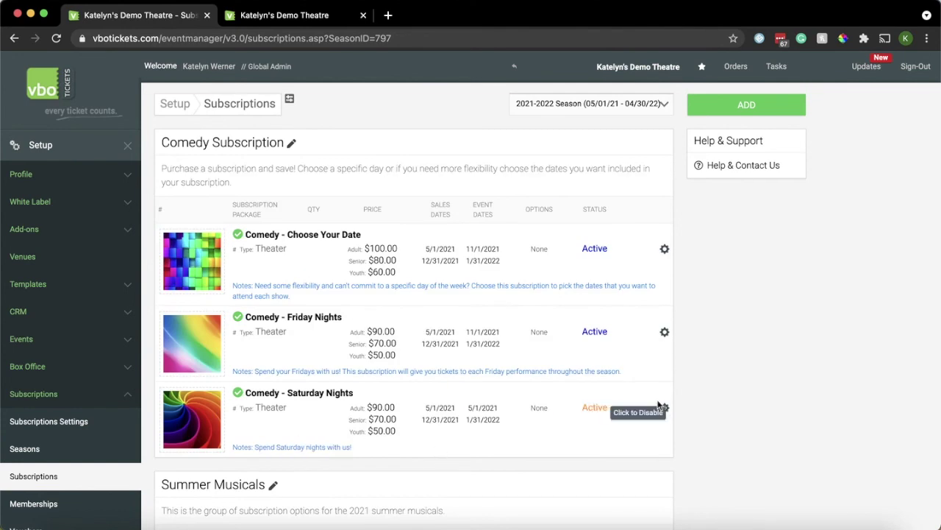
pyautogui.moveTo(665, 409)
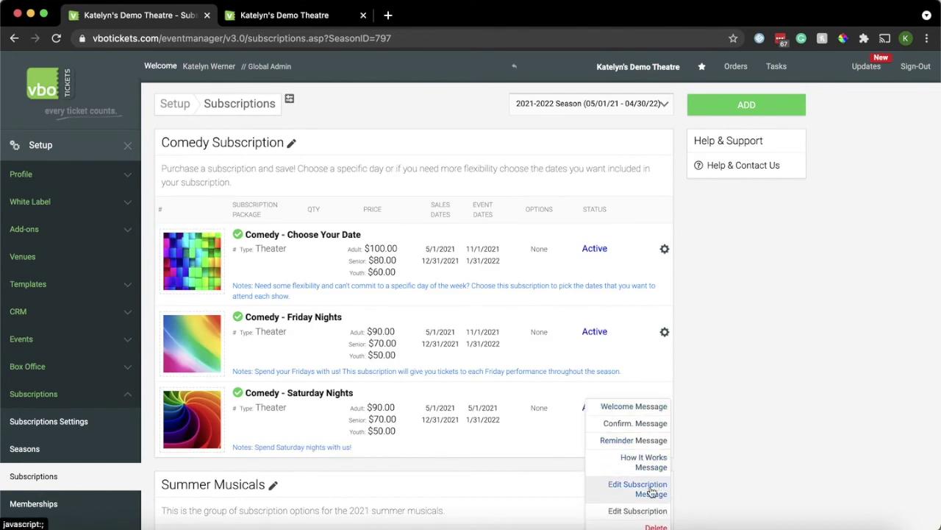
pyautogui.click(637, 490)
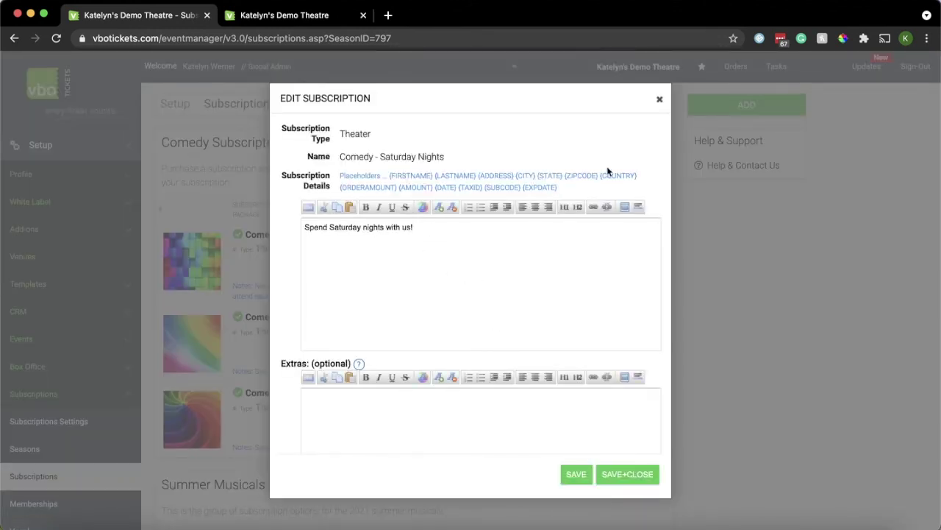
pyautogui.click(659, 99)
# Step: Reload the public subscriptions page and examine how the Comedy subscriptions and their descriptions are displayed
pyautogui.click(322, 22)
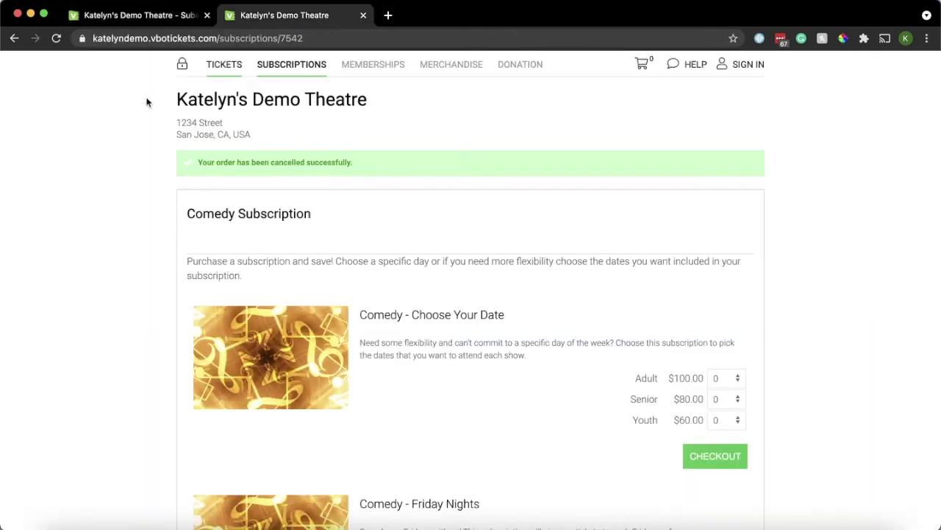
pyautogui.click(56, 38)
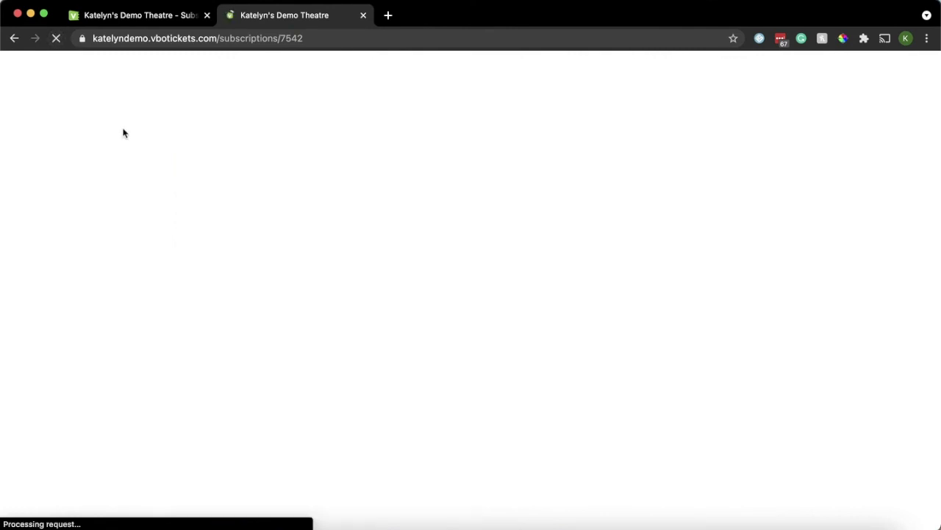
pyautogui.scroll(-5, 128, 235)
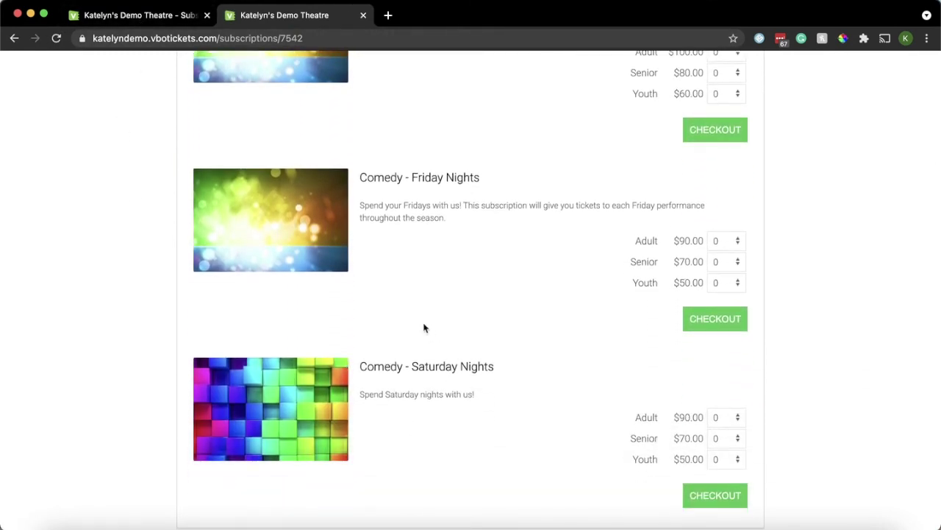
pyautogui.scroll(2, 433, 336)
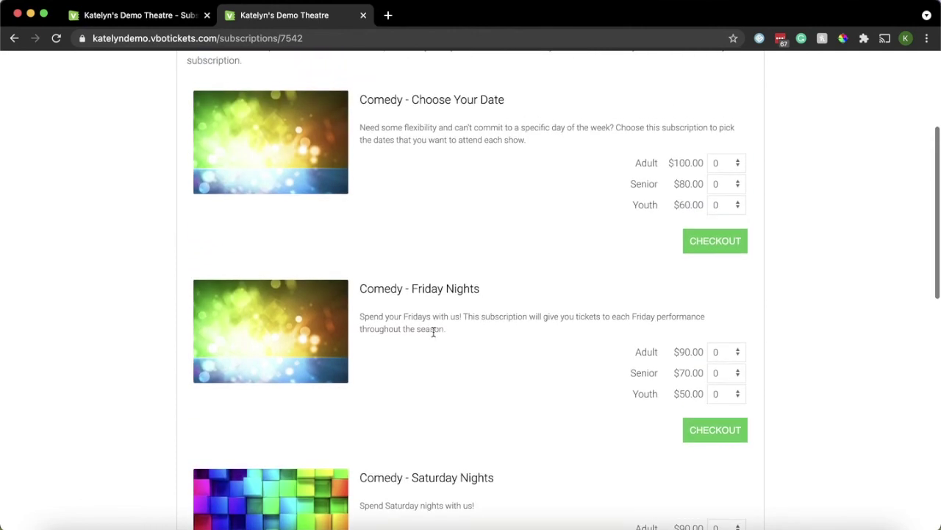
pyautogui.moveTo(450, 331); pyautogui.dragTo(372, 318)
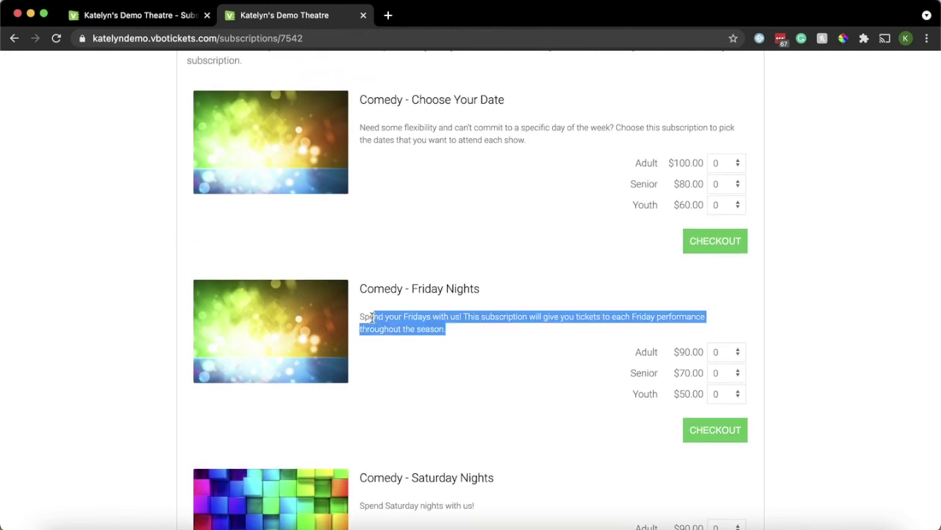
pyautogui.click(372, 318)
pyautogui.moveTo(454, 331); pyautogui.dragTo(359, 318)
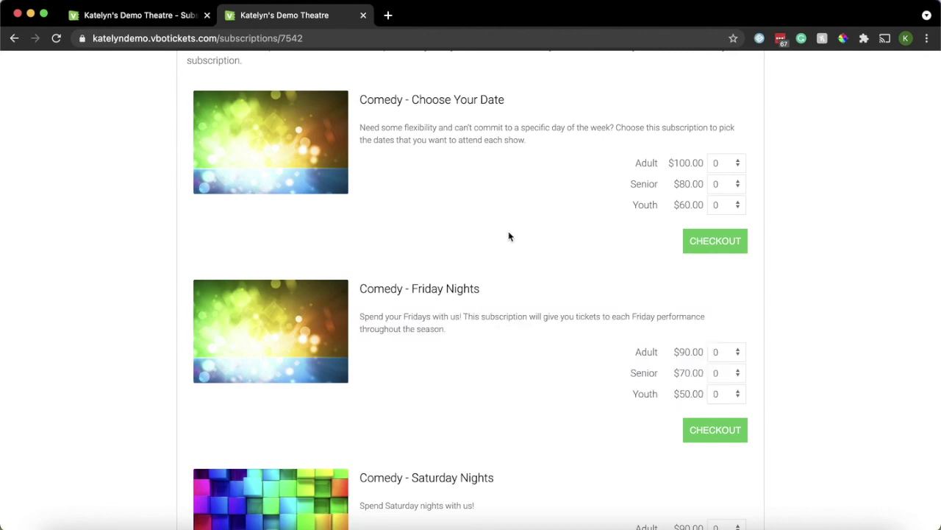
pyautogui.scroll(3, 509, 238)
# Step: Return to the subscription setup and examine the Comedy Subscription group description in its editor, closing it without changes
pyautogui.click(168, 23)
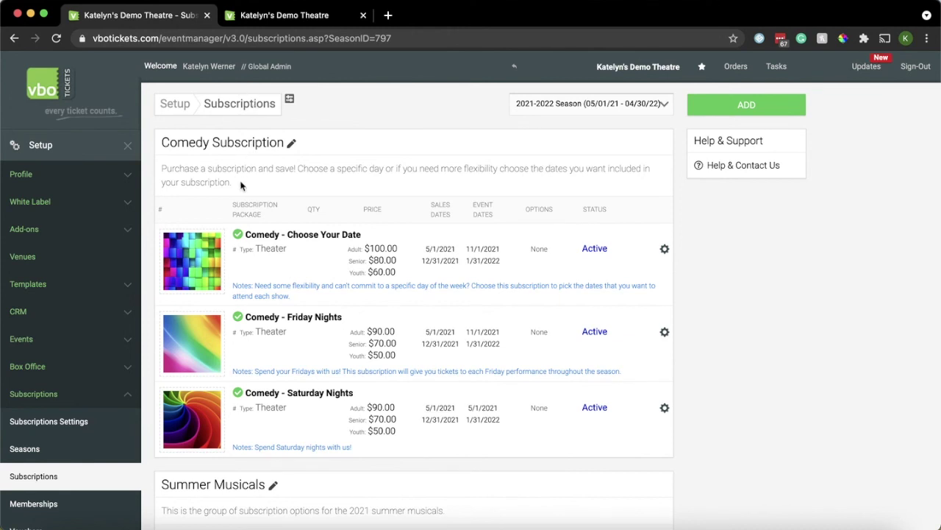
pyautogui.moveTo(239, 185); pyautogui.dragTo(162, 168)
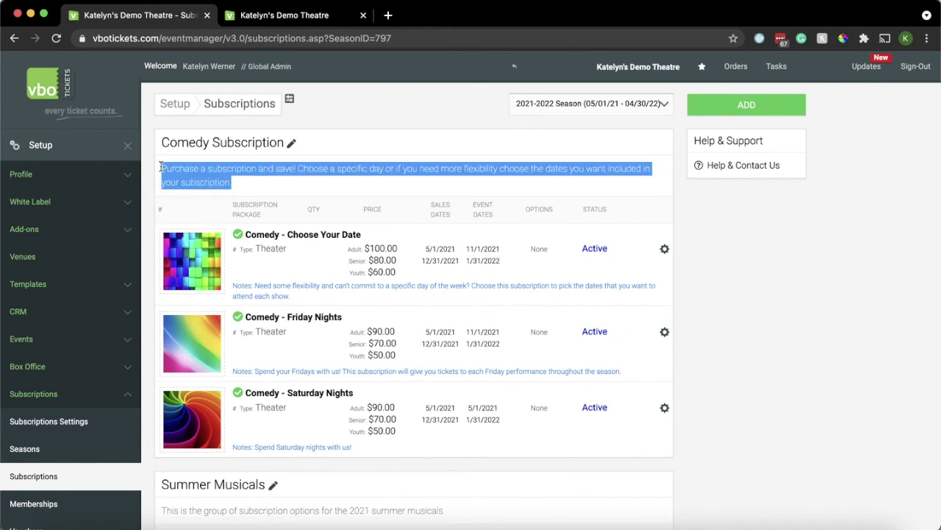
pyautogui.click(247, 171)
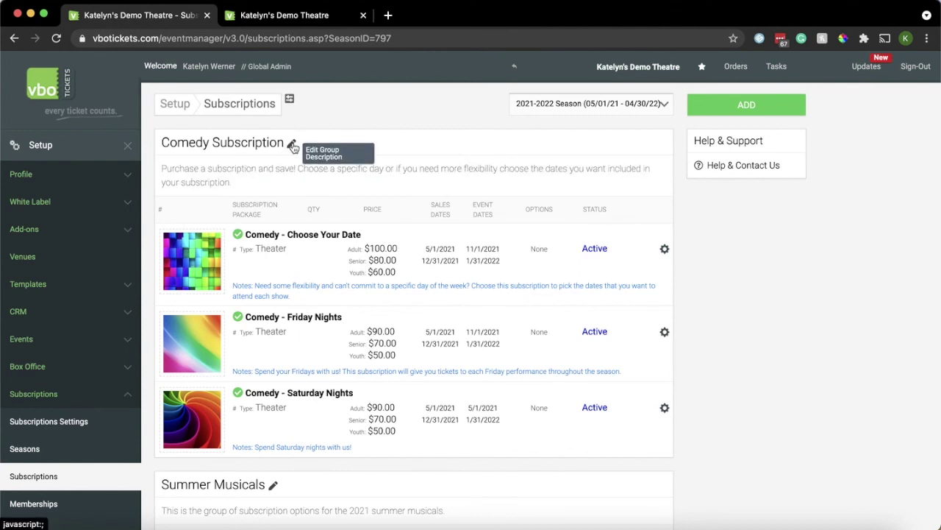
pyautogui.click(292, 144)
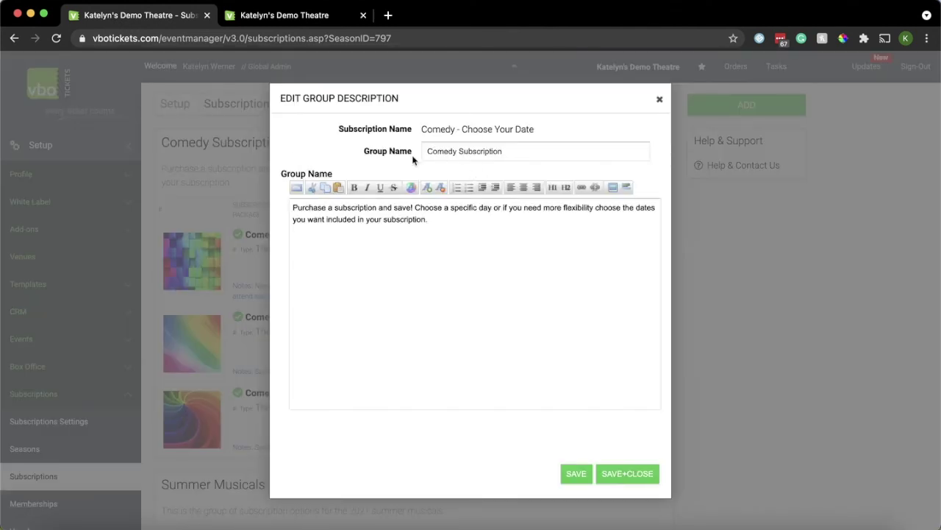
pyautogui.moveTo(434, 223); pyautogui.dragTo(288, 219)
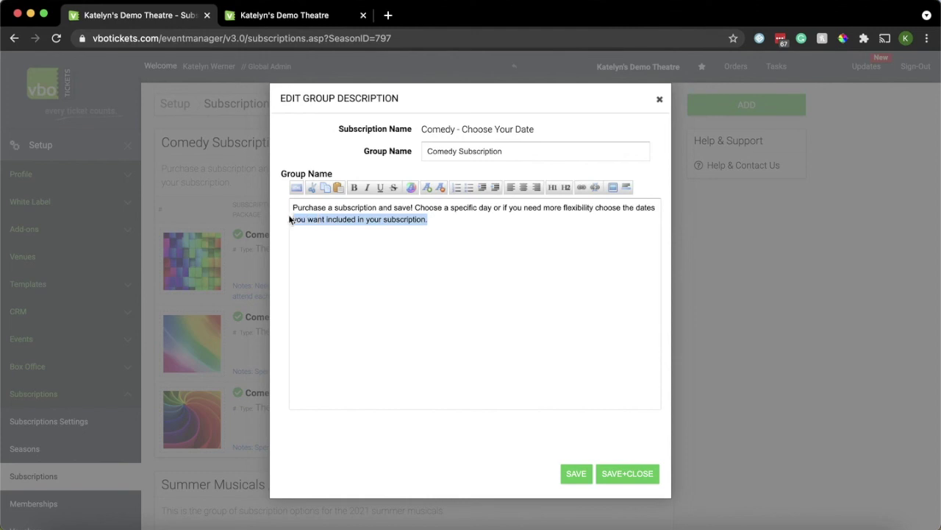
pyautogui.click(660, 98)
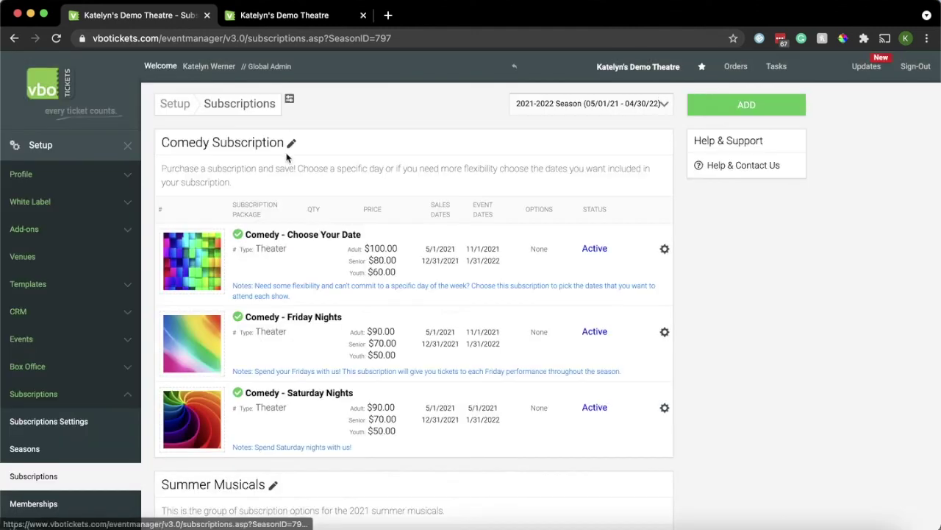
# Step: Check the Comedy Subscription group name and description on the public subscriptions page
pyautogui.click(290, 14)
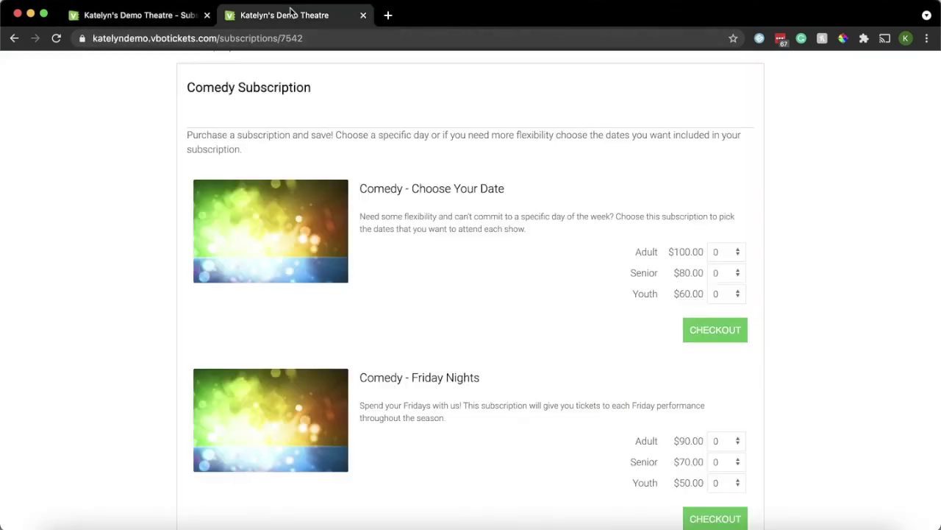
pyautogui.moveTo(310, 83); pyautogui.dragTo(184, 95)
pyautogui.click(258, 151)
pyautogui.moveTo(249, 155); pyautogui.dragTo(182, 142)
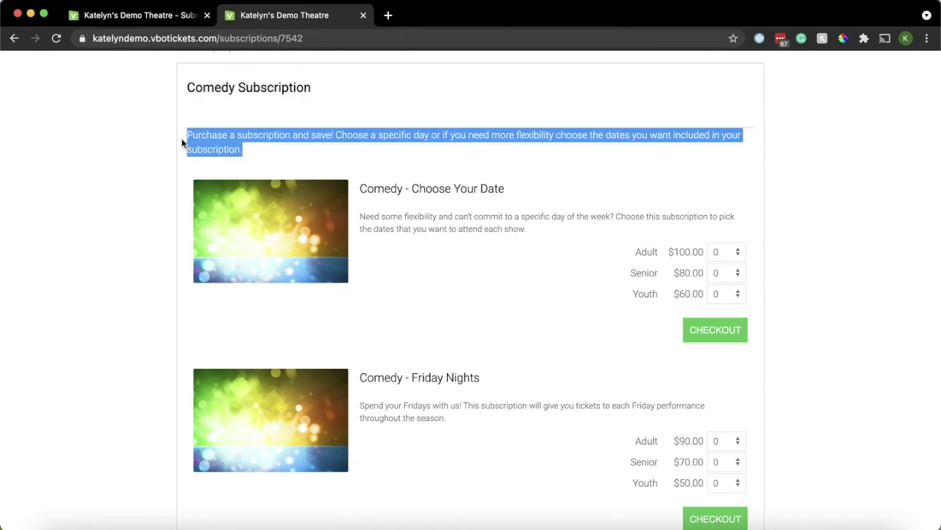
# Step: Return to the subscription setup and open Comedy - Saturday Nights directly from its name, closing it without changes
pyautogui.click(274, 156)
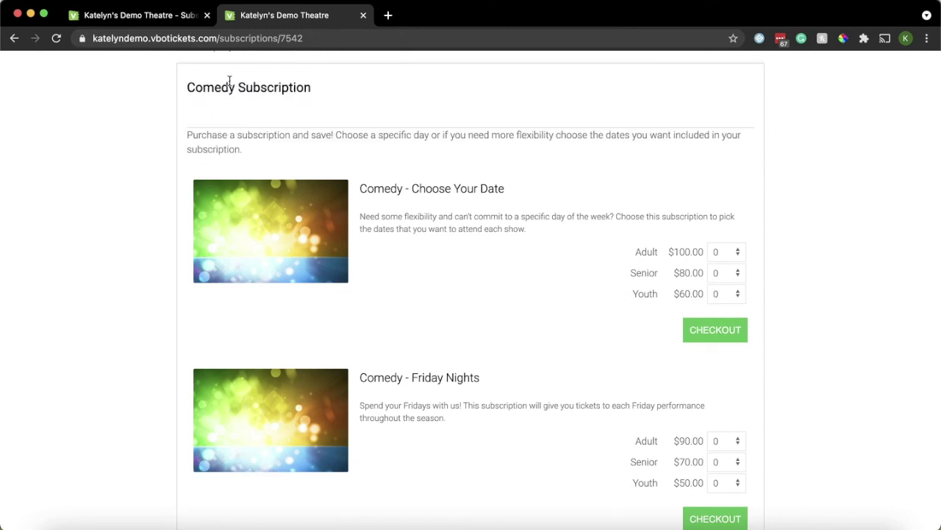
pyautogui.click(158, 27)
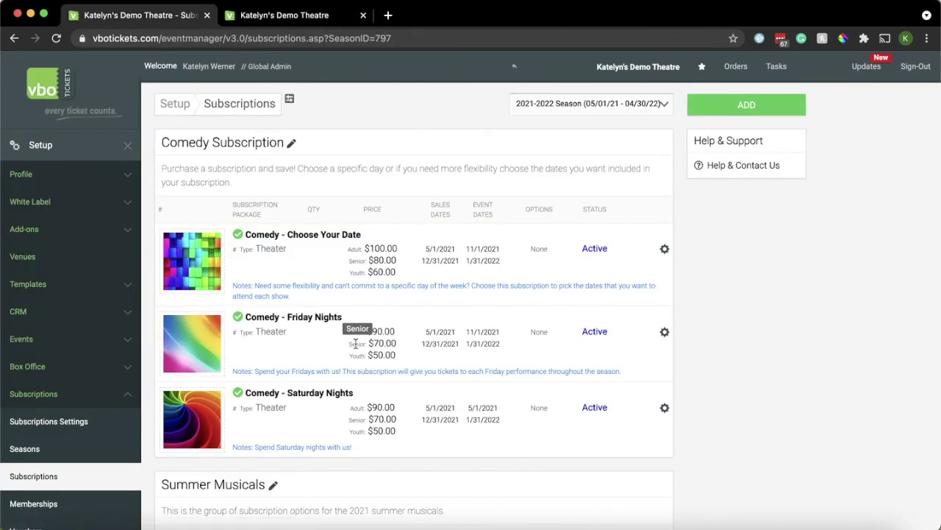
pyautogui.scroll(-3, 397, 356)
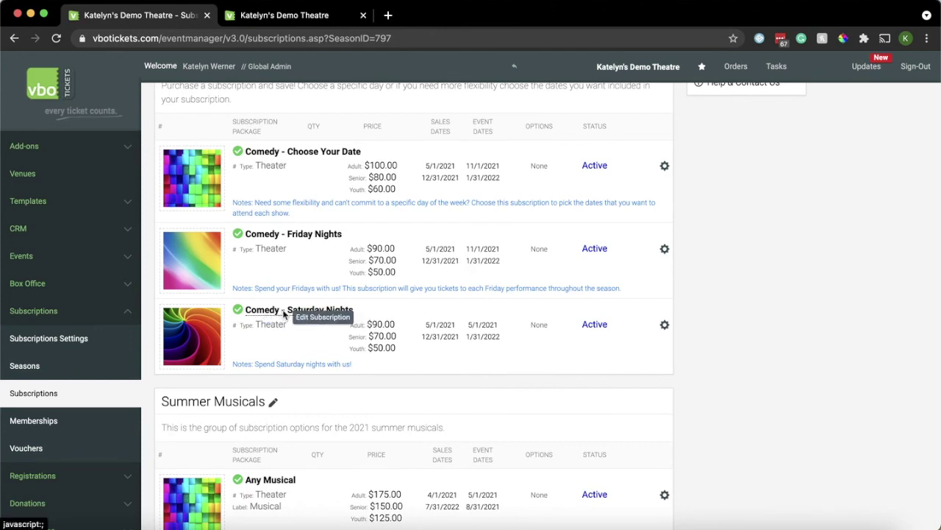
pyautogui.click(331, 316)
pyautogui.click(625, 100)
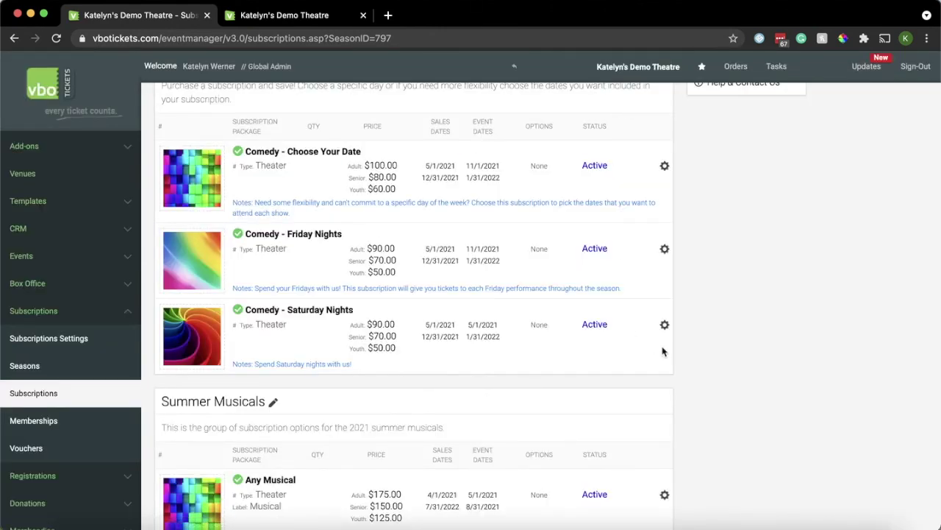
# Step: View the settings of Comedy - Saturday Nights with its Edit Subscription action and close them without changes
pyautogui.click(665, 327)
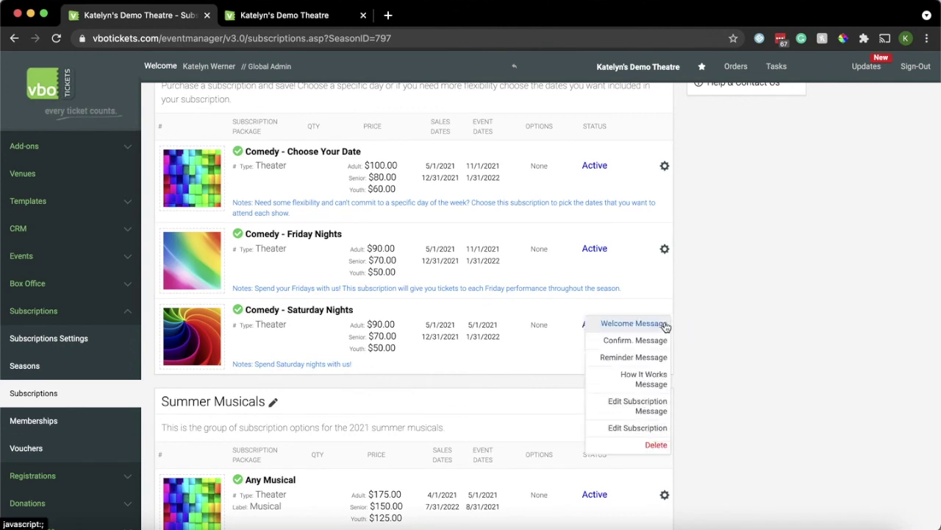
pyautogui.click(640, 431)
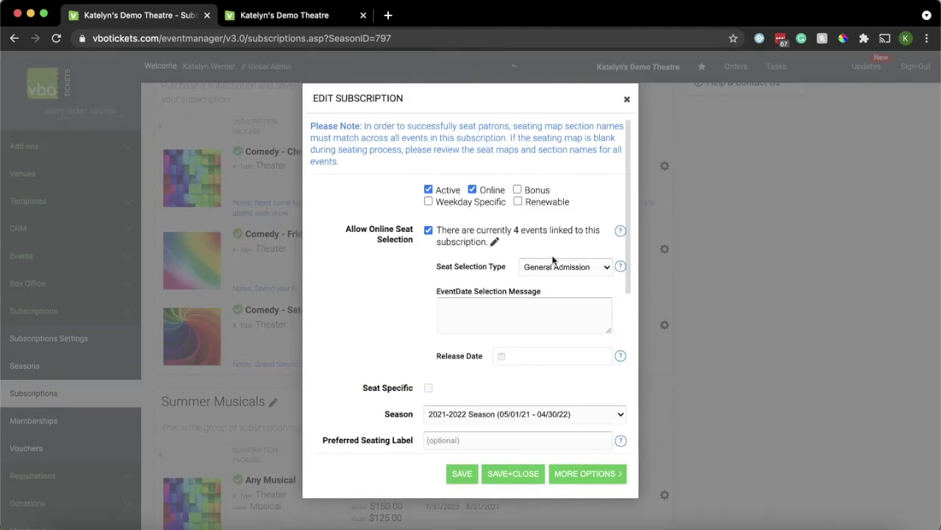
pyautogui.click(627, 101)
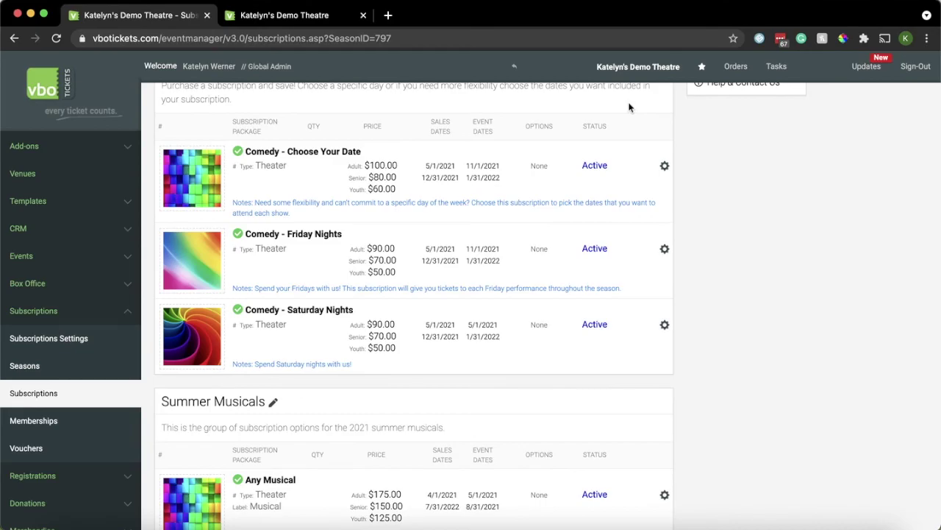